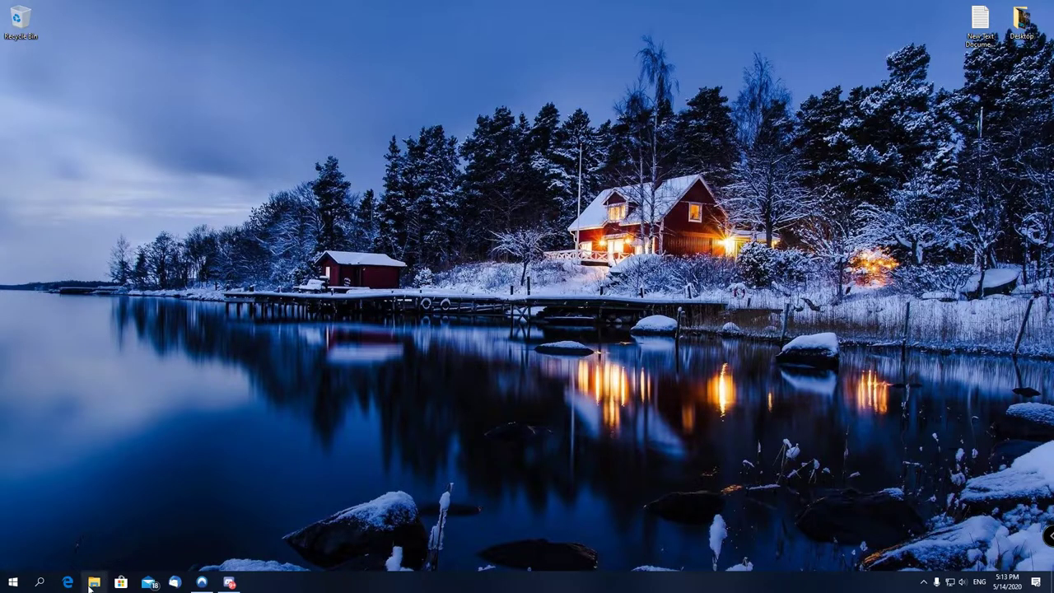
Open a file browser window and go to the Steam folder in Program Files (x86) on drive C
click(95, 582)
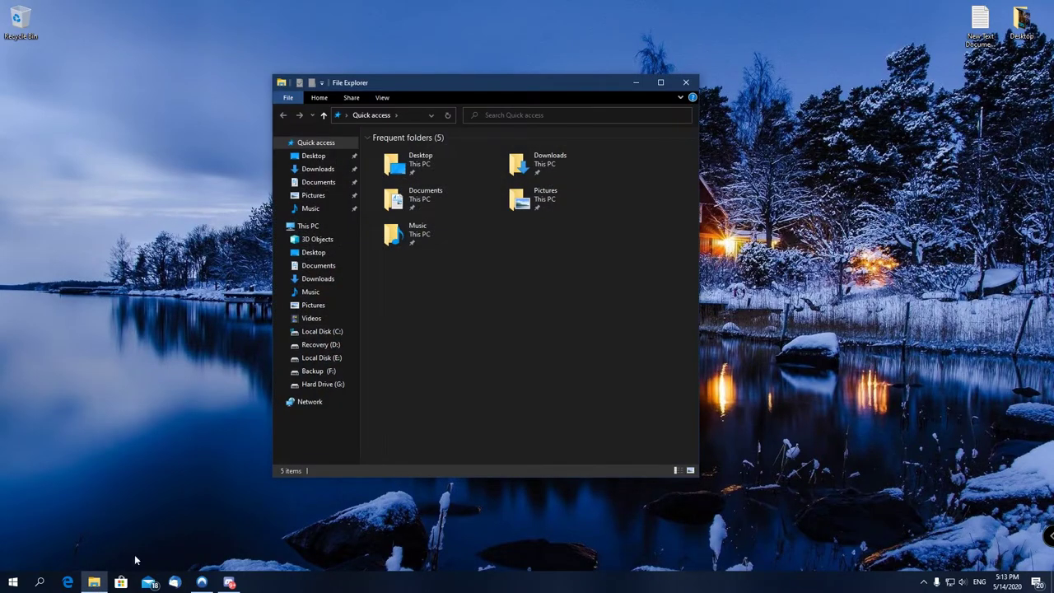
click(345, 334)
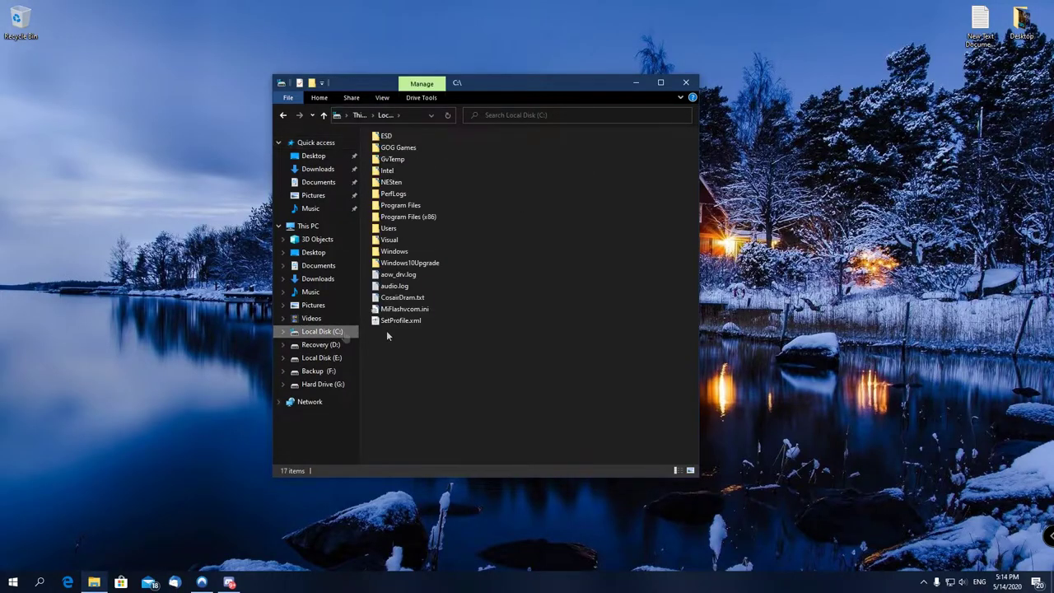
double_click(438, 216)
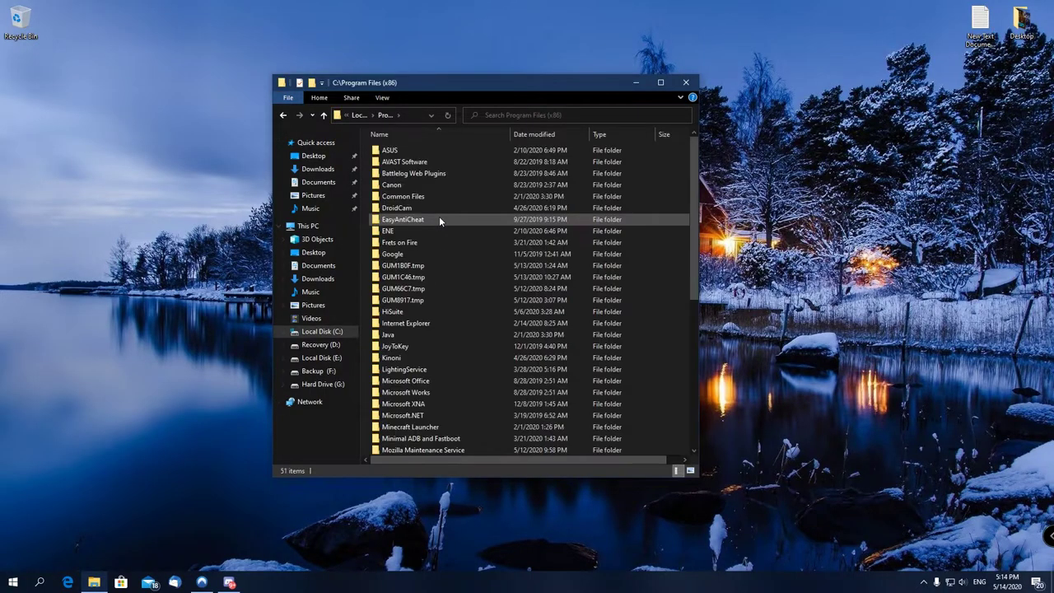
scroll(474, 284, down, 5)
scroll(472, 297, down, 2)
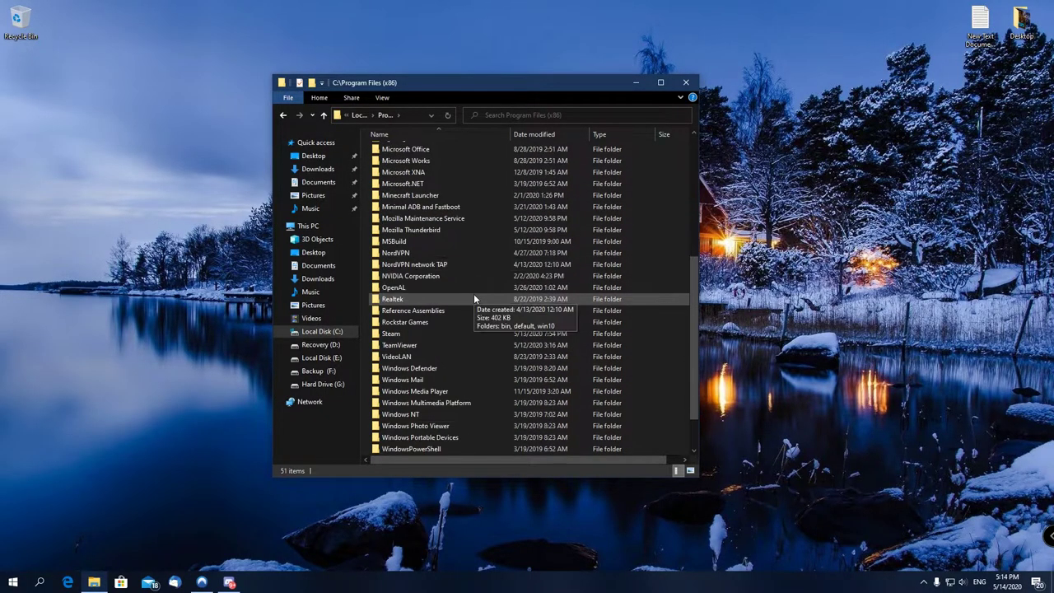
double_click(402, 334)
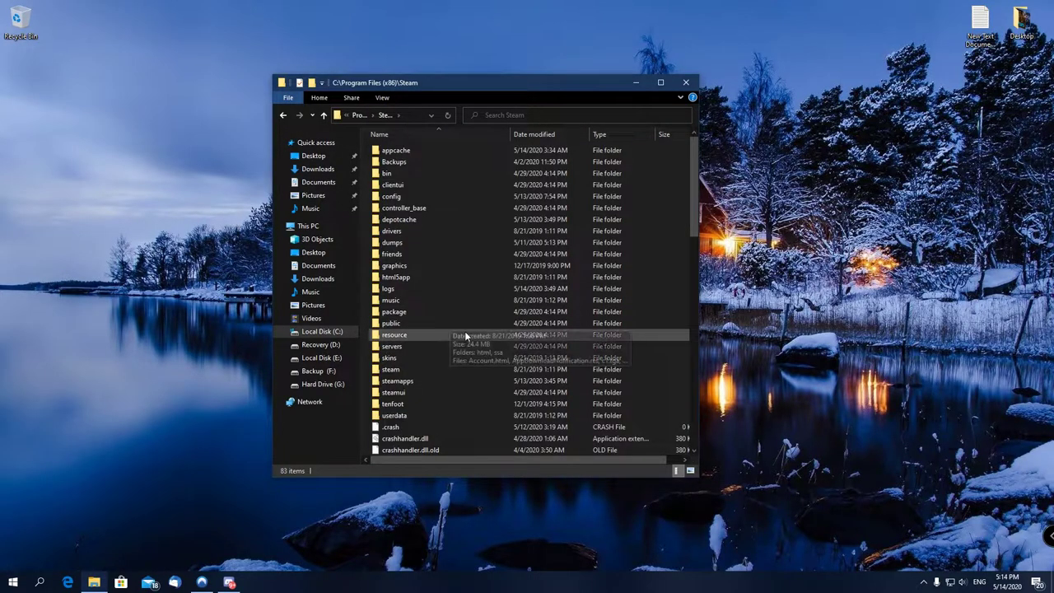
Go through steamapps, common and 7 Days To Die to open the game's Data\Worlds folder
double_click(430, 378)
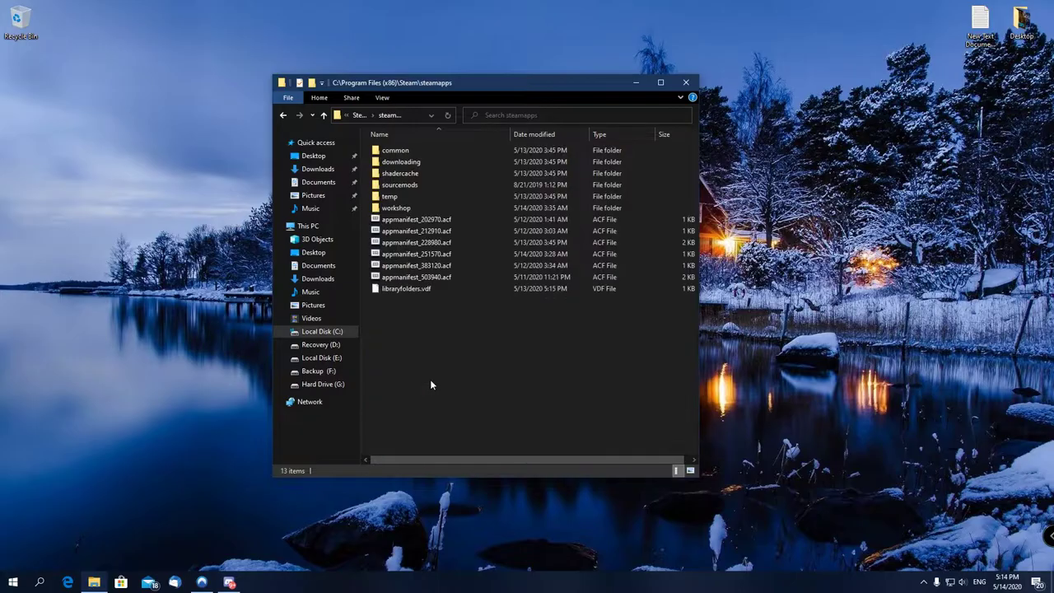
double_click(409, 154)
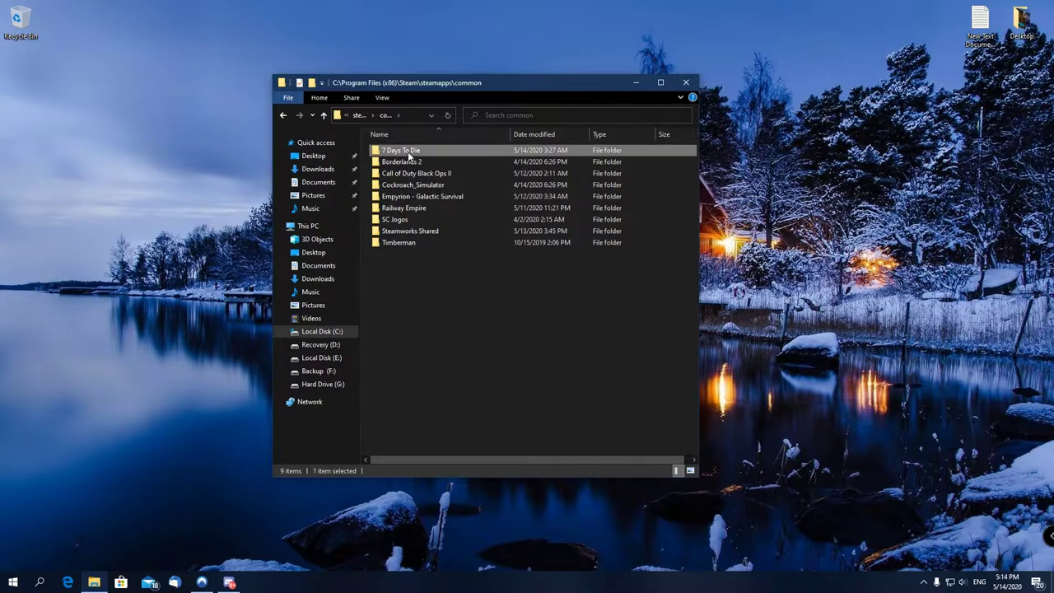
double_click(408, 152)
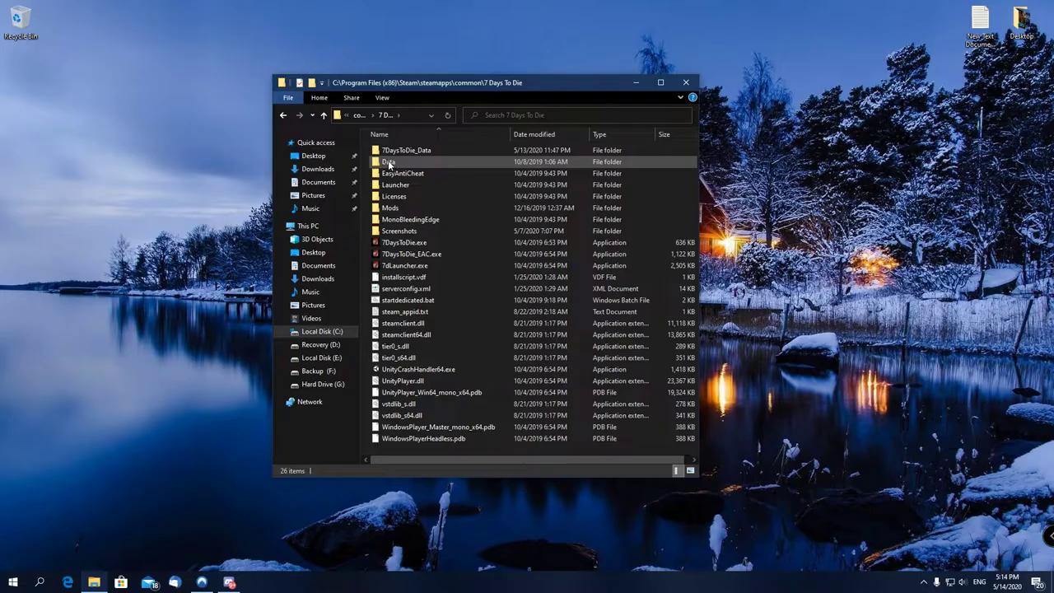
double_click(388, 162)
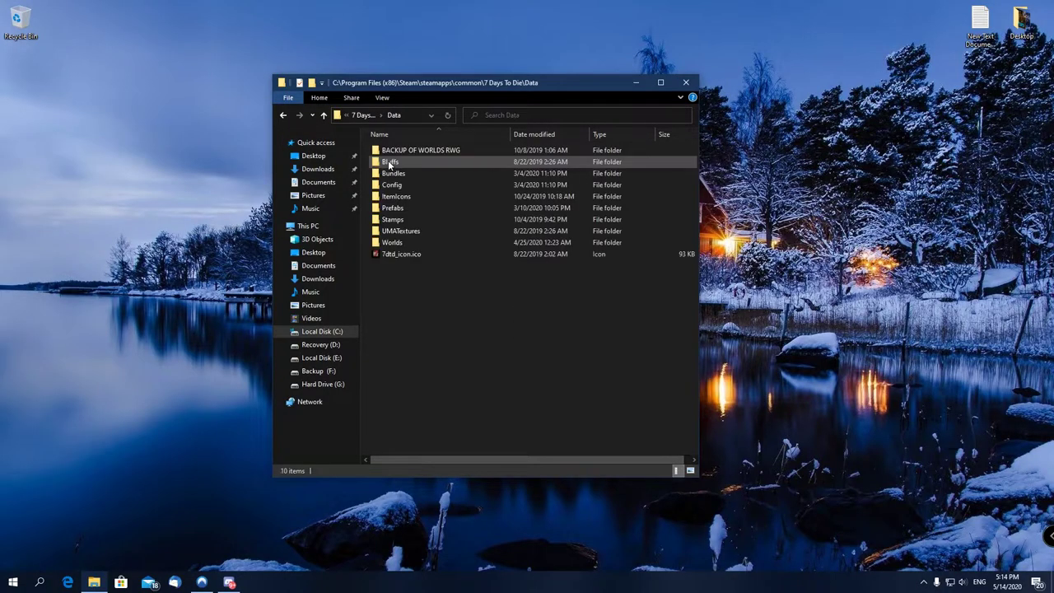
double_click(400, 243)
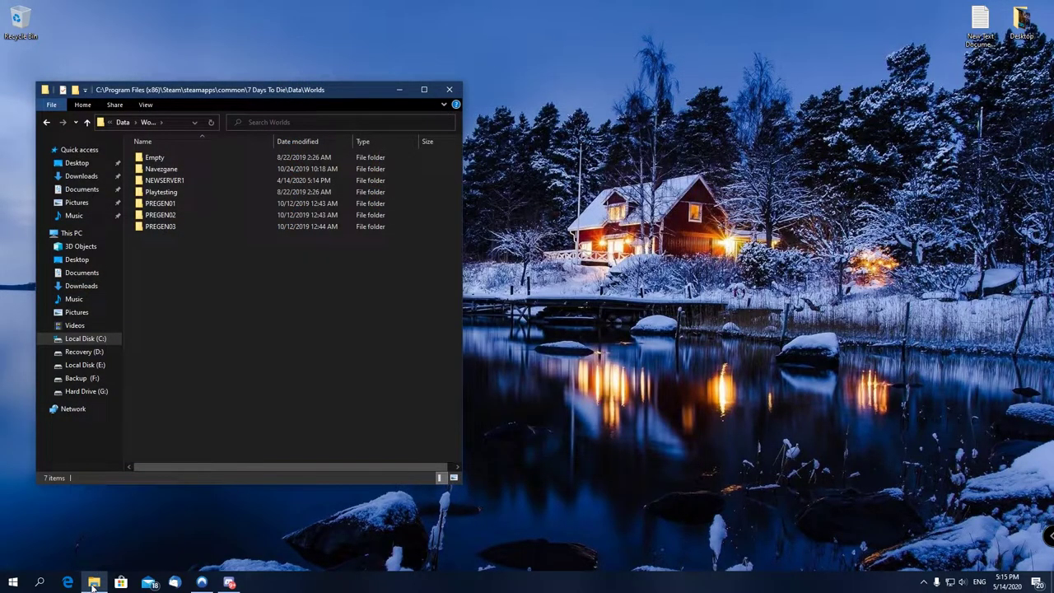
Open a second File Explorer window and place it beside the Worlds window
right_click(94, 585)
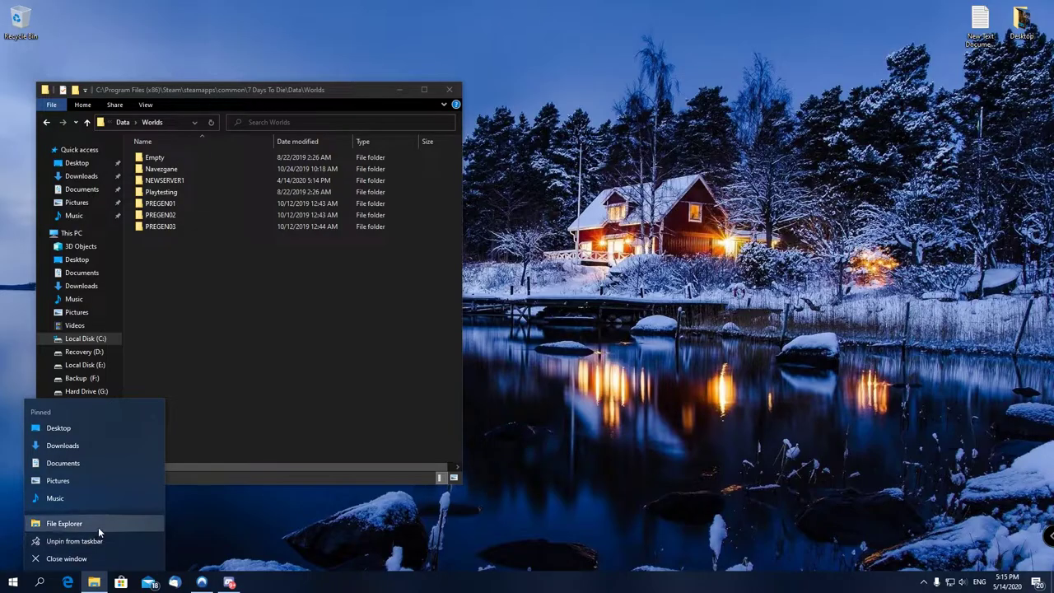
click(98, 528)
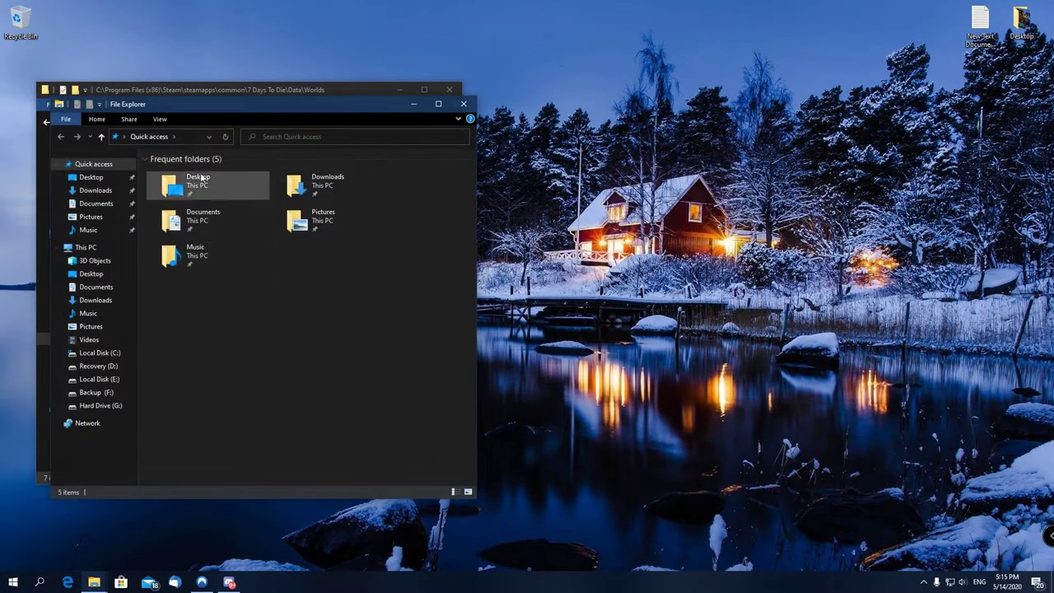
drag(212, 107, 760, 91)
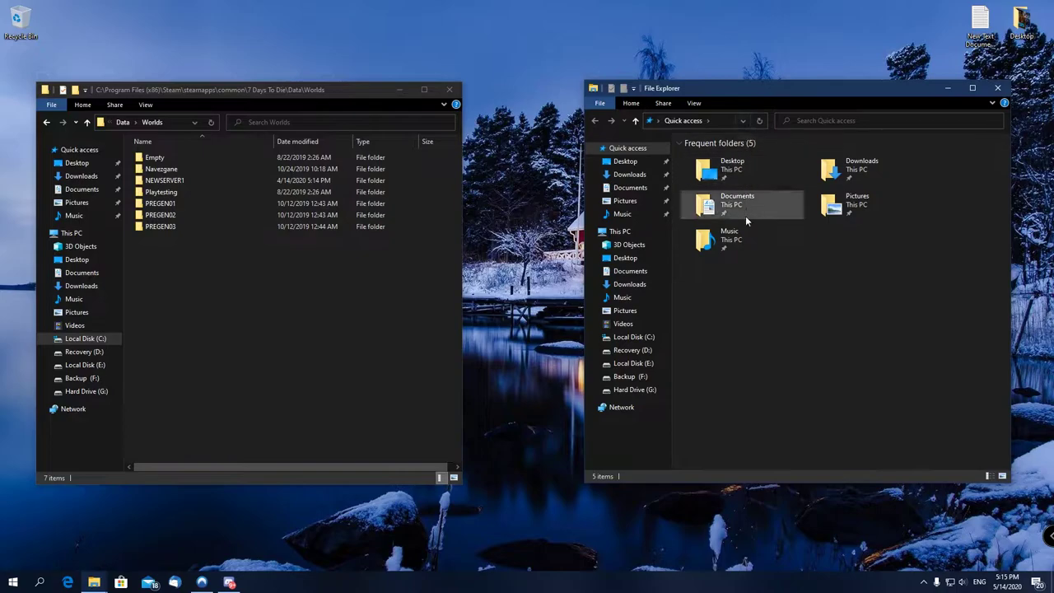
In the second window, open AppData\Roaming\7DaysToDie\Saves inside the user's profile folder on drive C
click(652, 342)
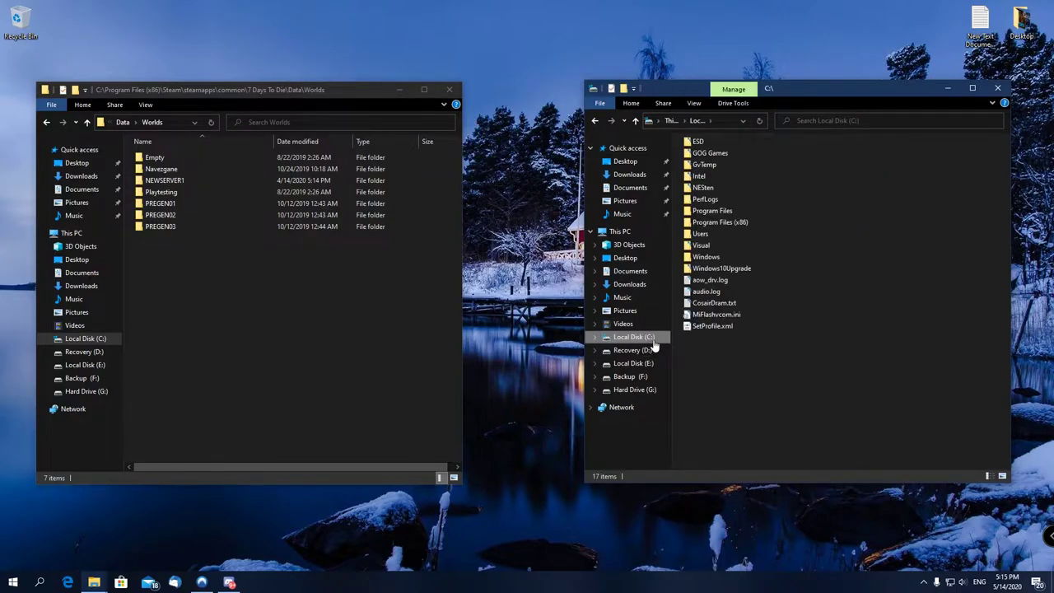
double_click(710, 234)
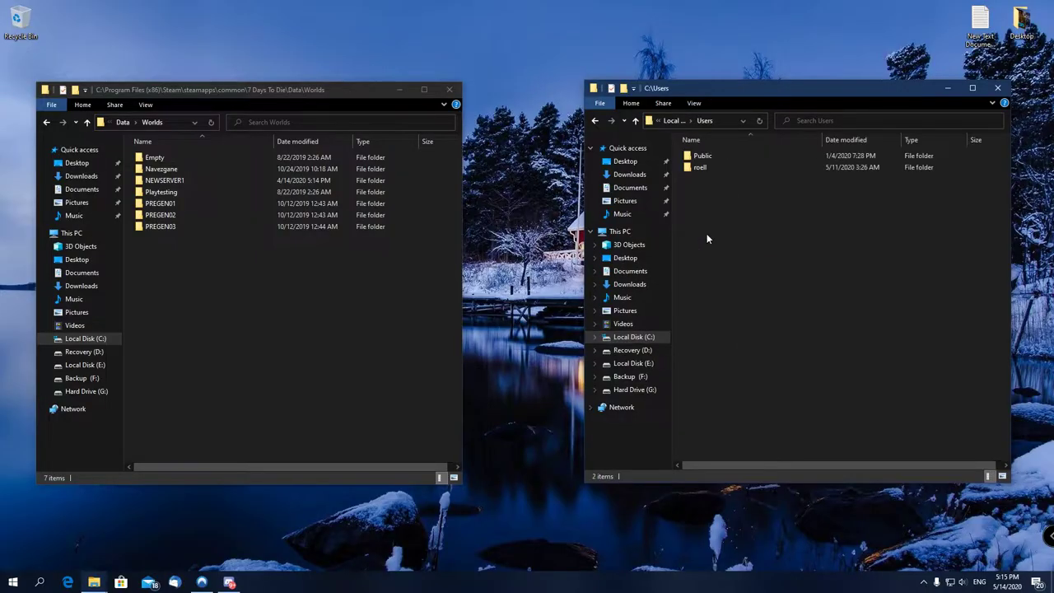
double_click(718, 170)
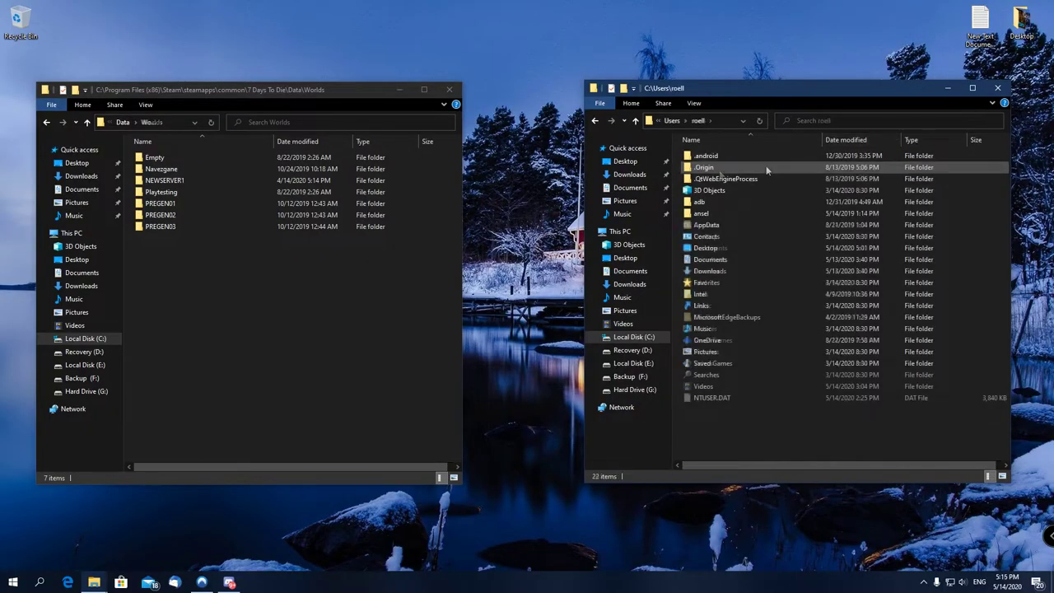
double_click(706, 224)
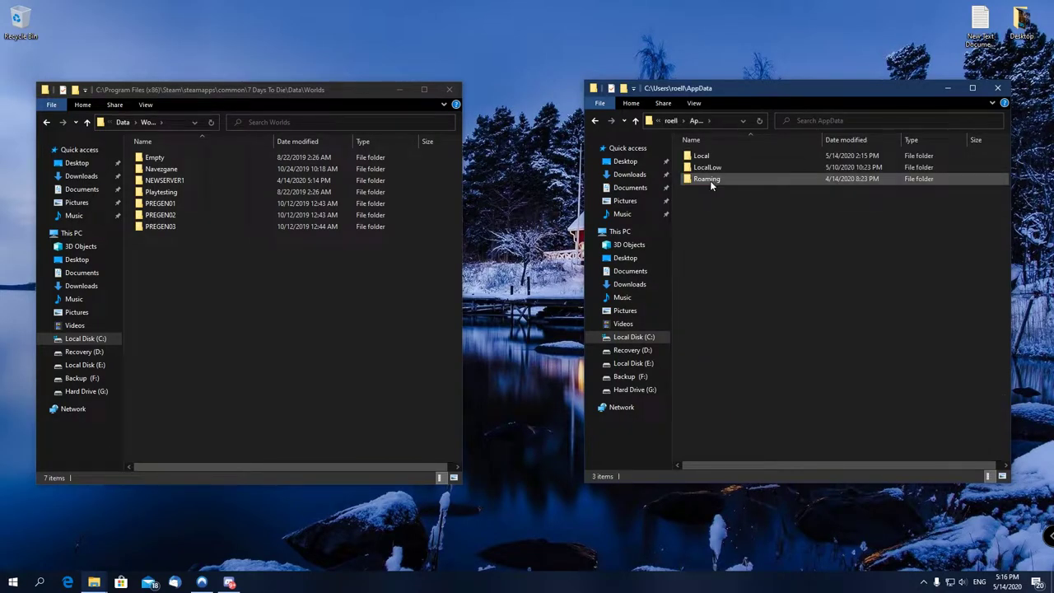
double_click(709, 180)
click(728, 169)
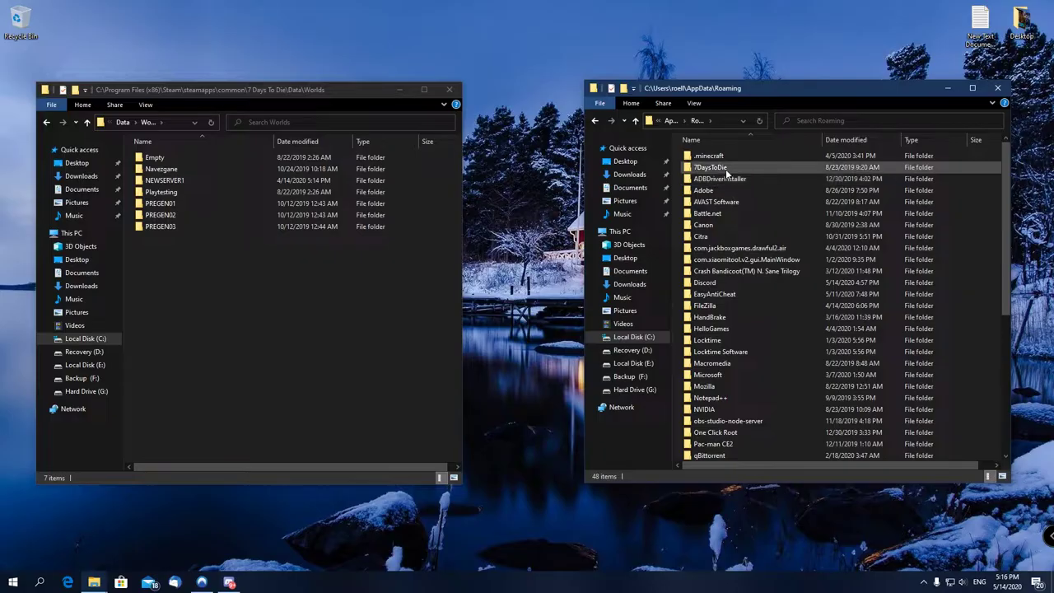
double_click(728, 169)
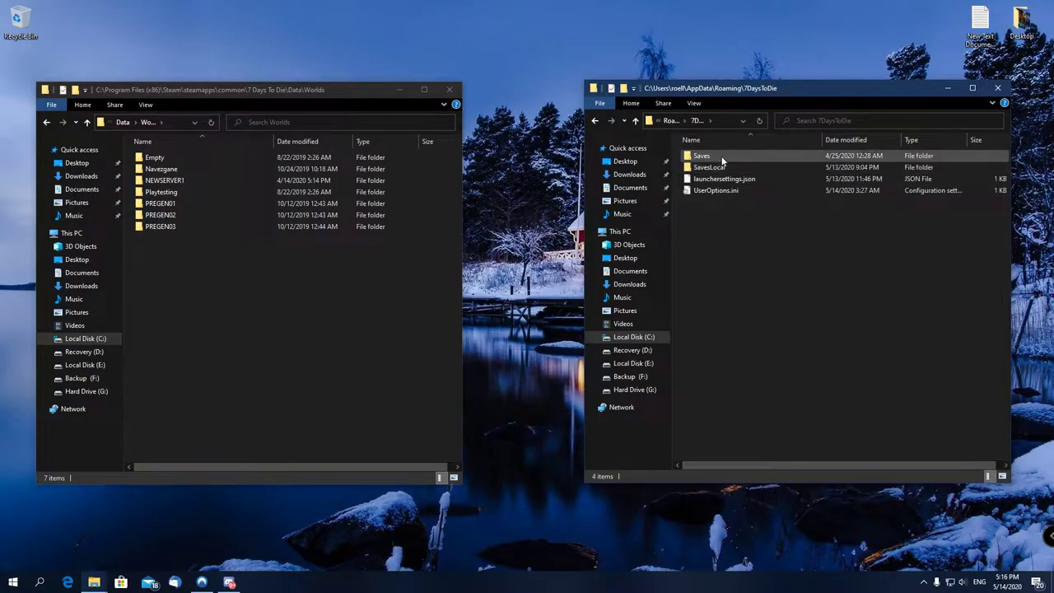
double_click(721, 156)
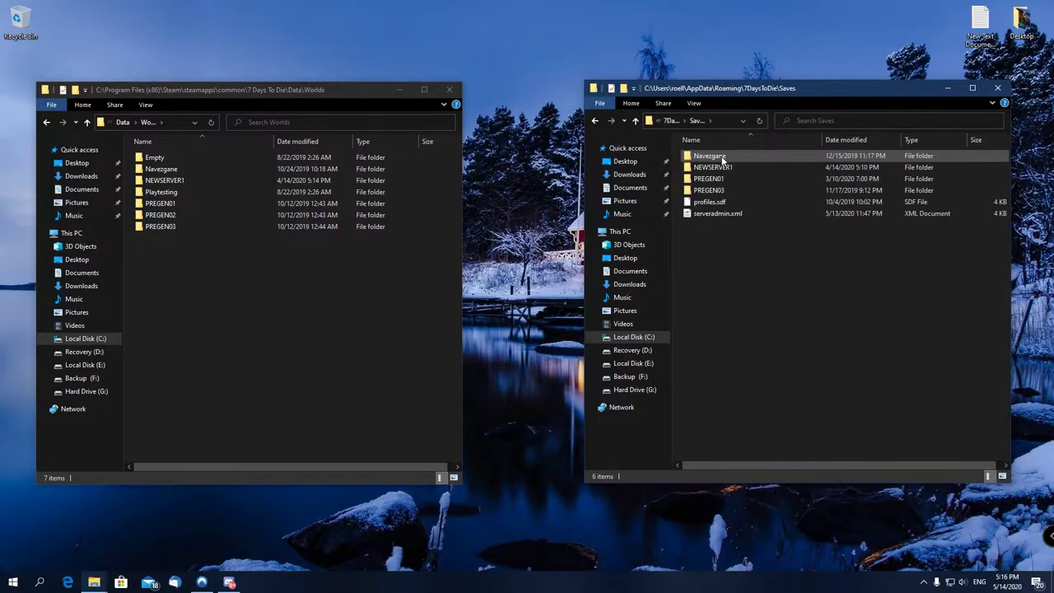
Move the game's Saves window down to uncover the desktop and create a desktop folder named Saves above it
drag(741, 80, 707, 75)
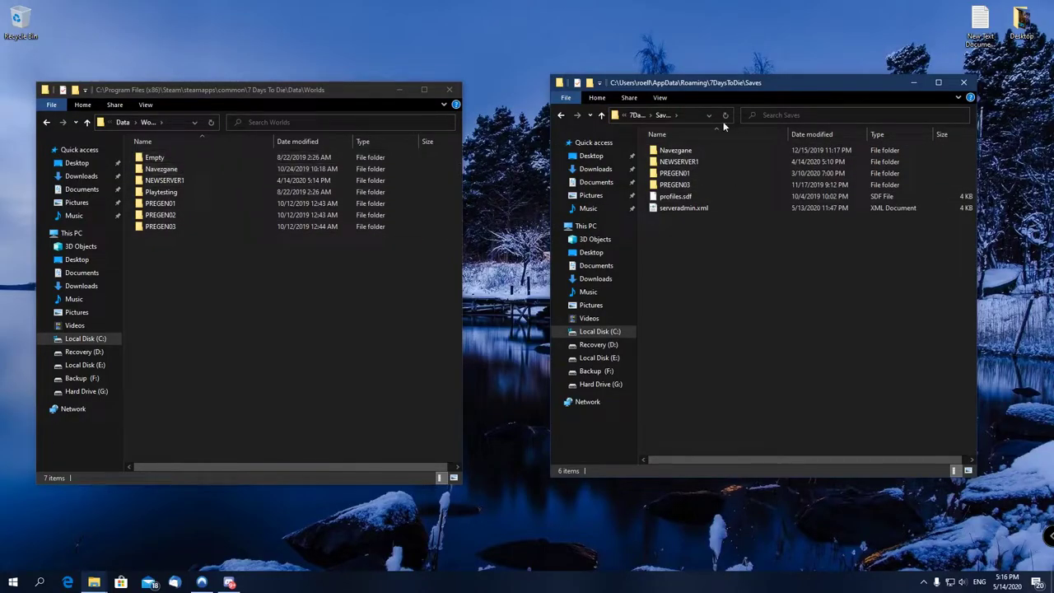
drag(804, 92, 817, 98)
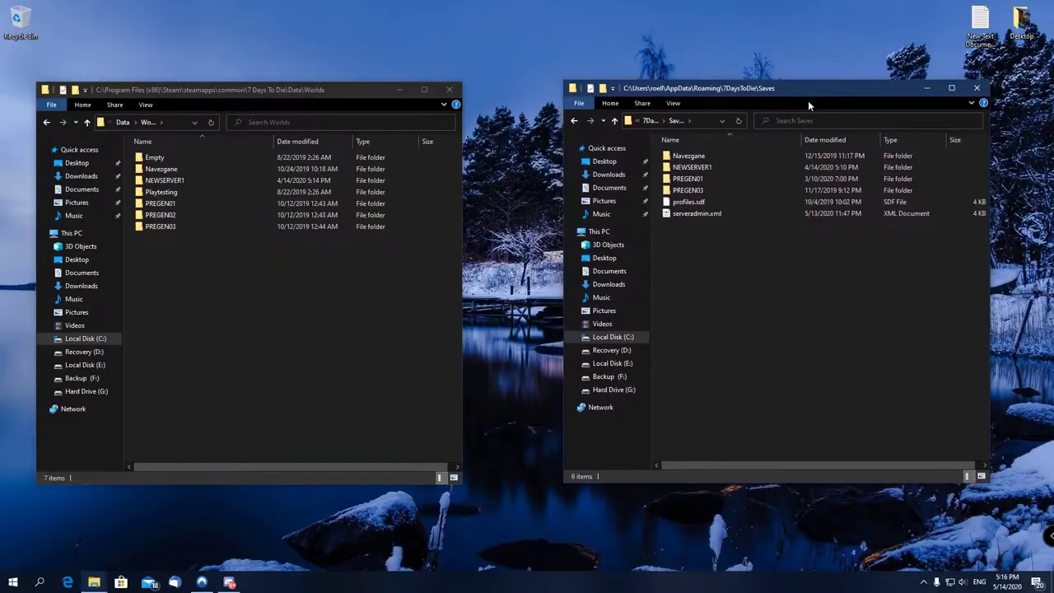
drag(777, 94, 779, 141)
right_click(778, 83)
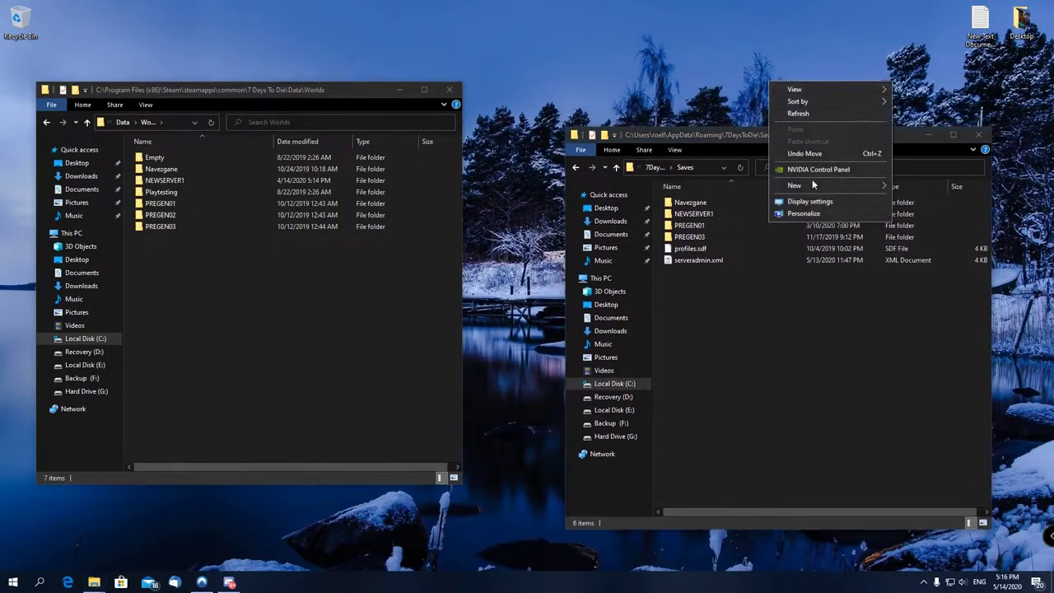
mouse_move(812, 184)
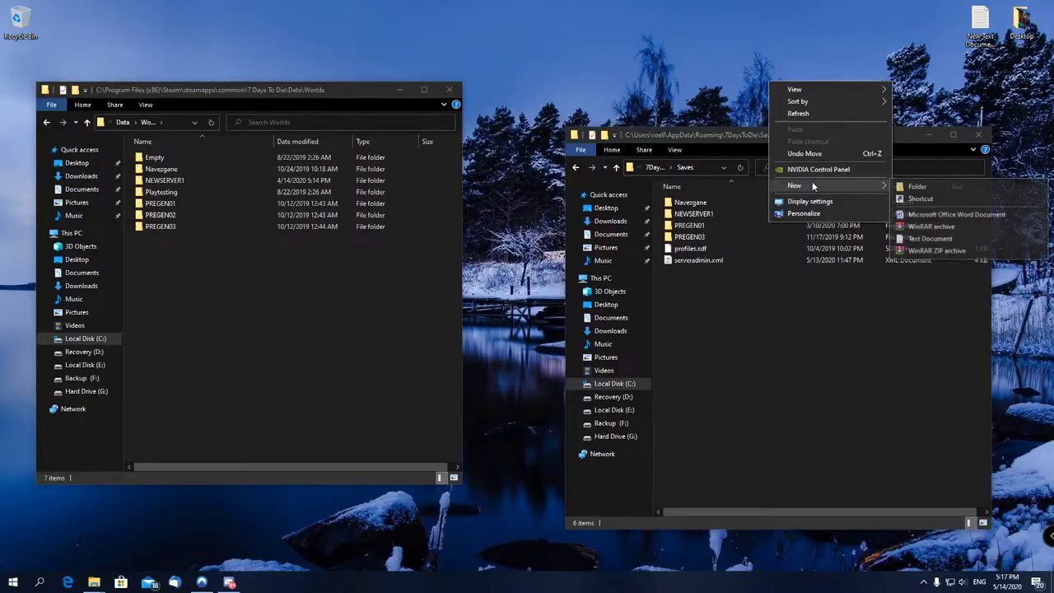
click(917, 188)
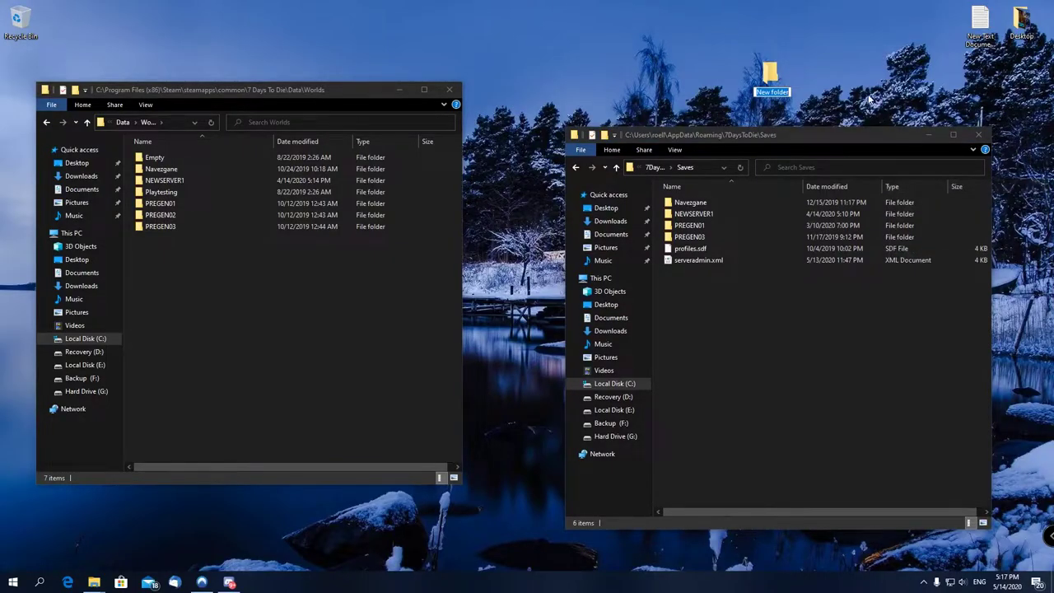
text(Saves)
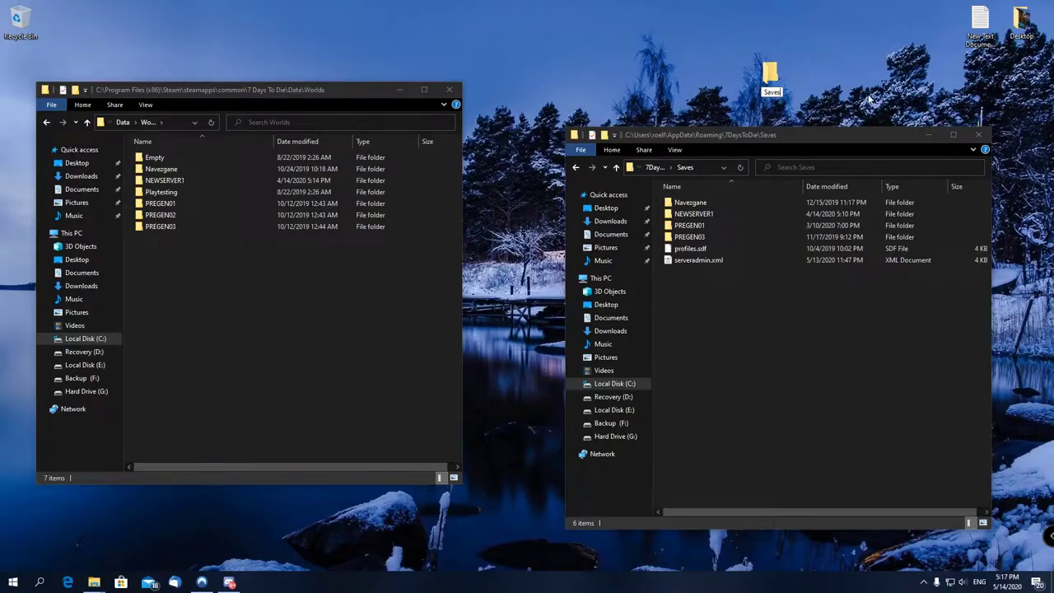
key(Return)
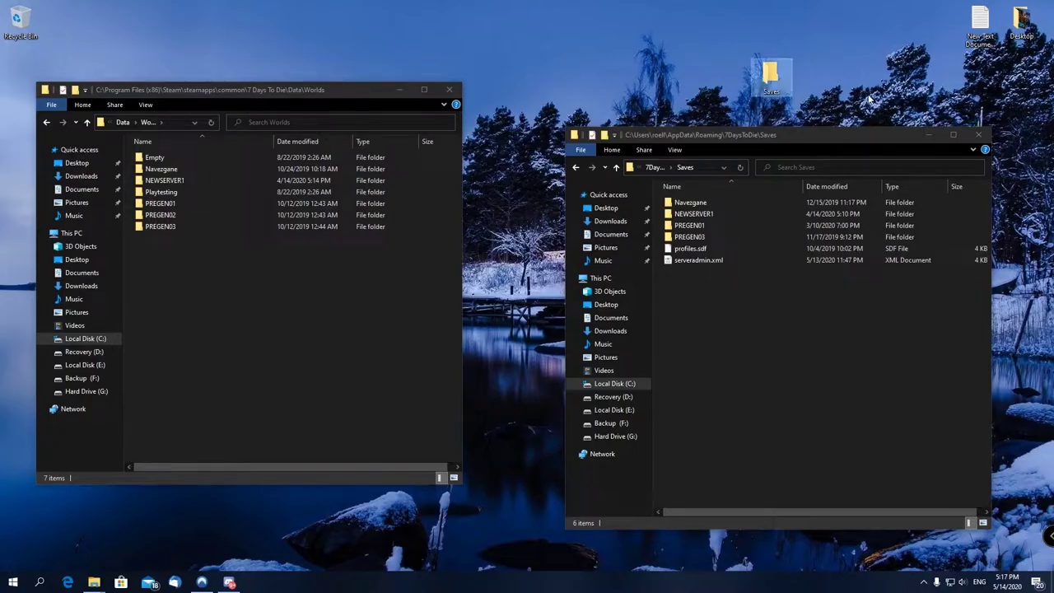
Copy the PREGEN01 folder from the game's Saves directory into the desktop Saves folder
right_click(701, 229)
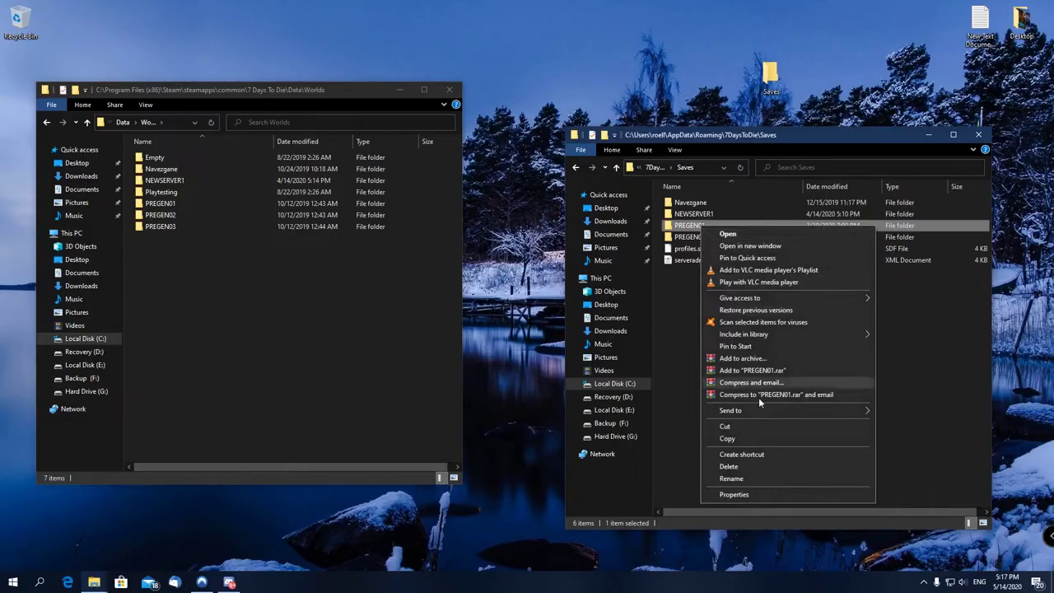
click(736, 438)
right_click(772, 76)
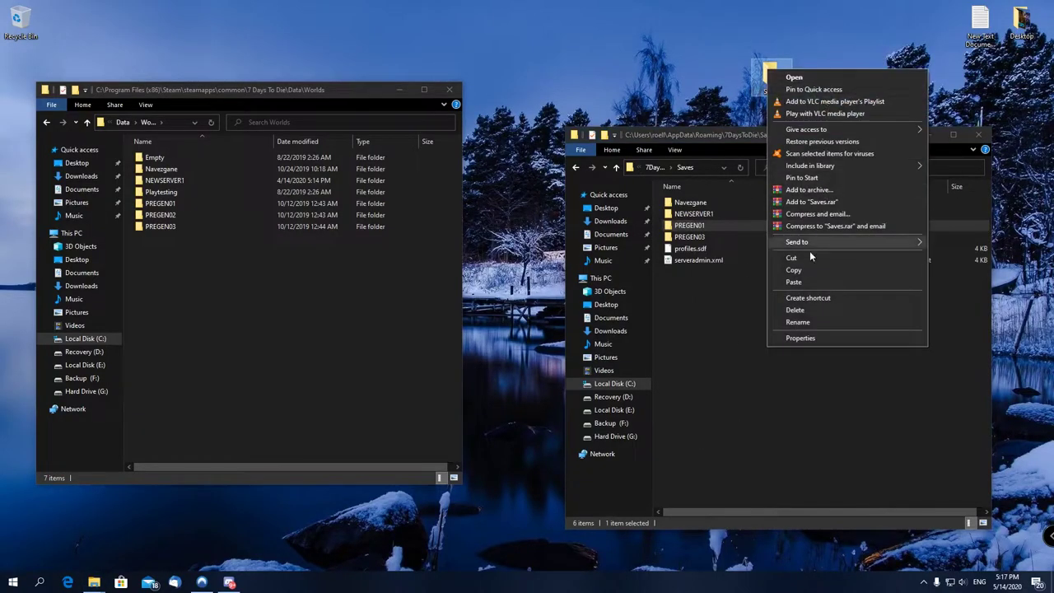
click(797, 281)
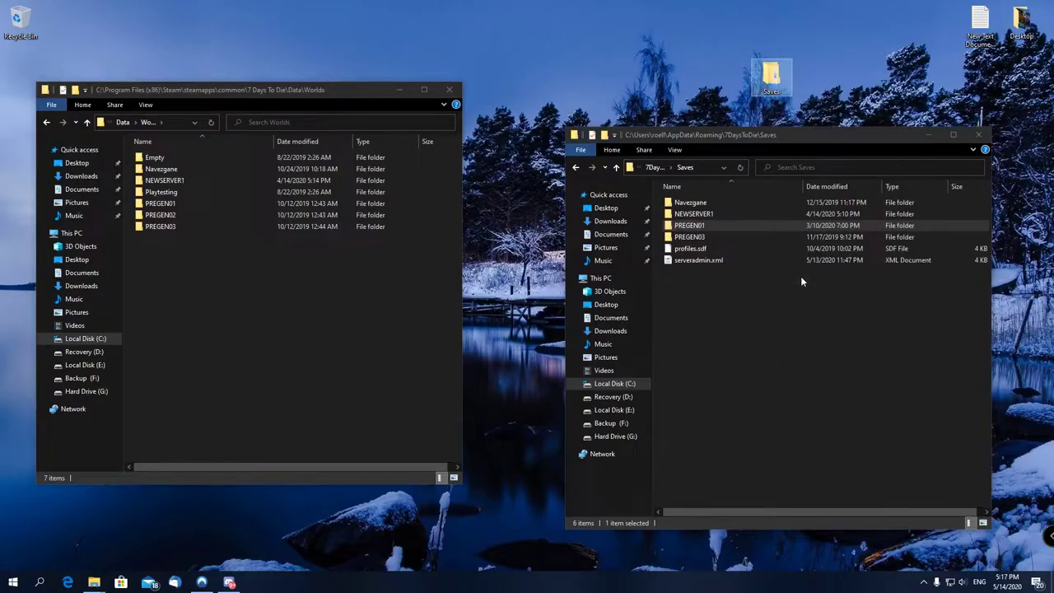
Move the game's Worlds window down and create a desktop folder named Worlds above it
drag(354, 97, 353, 141)
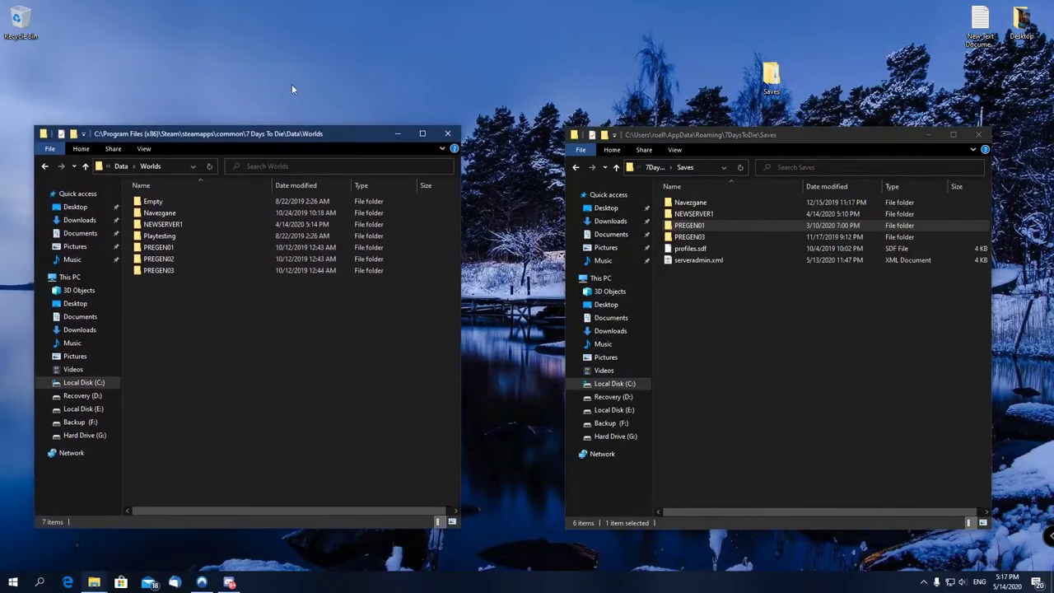
right_click(279, 72)
mouse_move(330, 175)
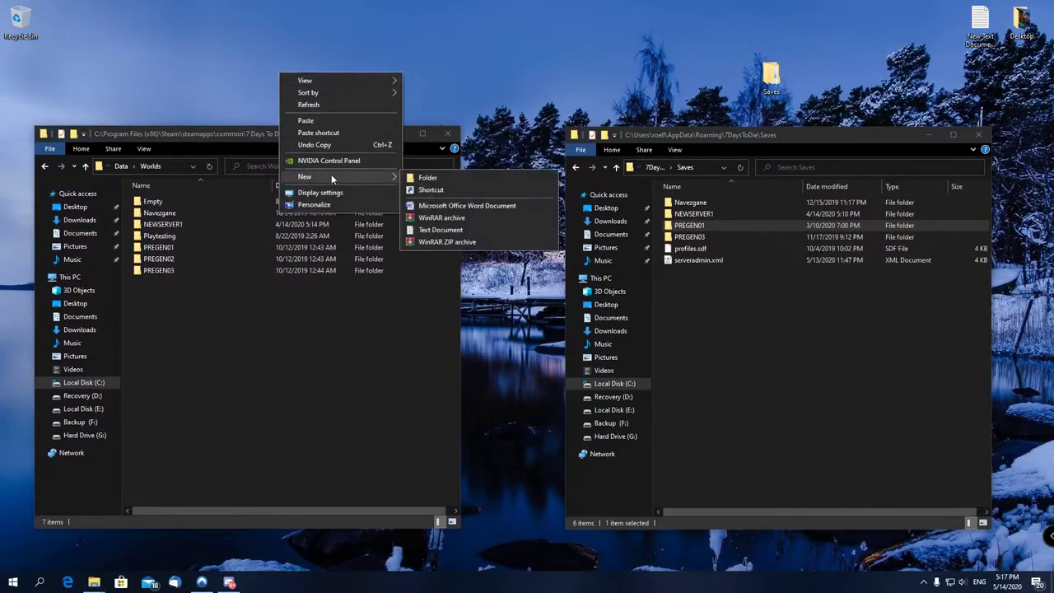
click(418, 175)
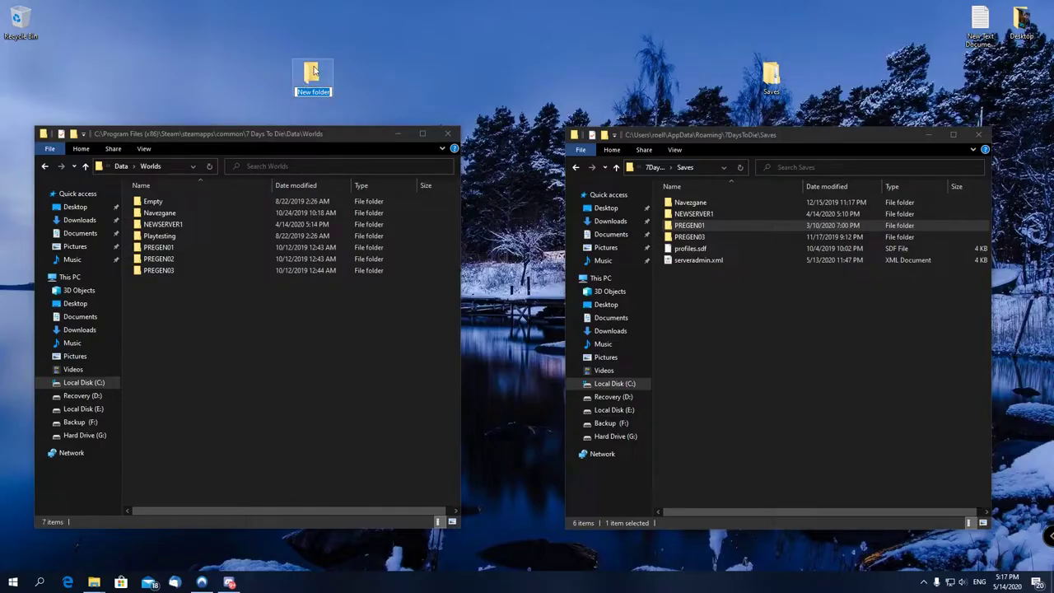
text(Worlds)
key(Return)
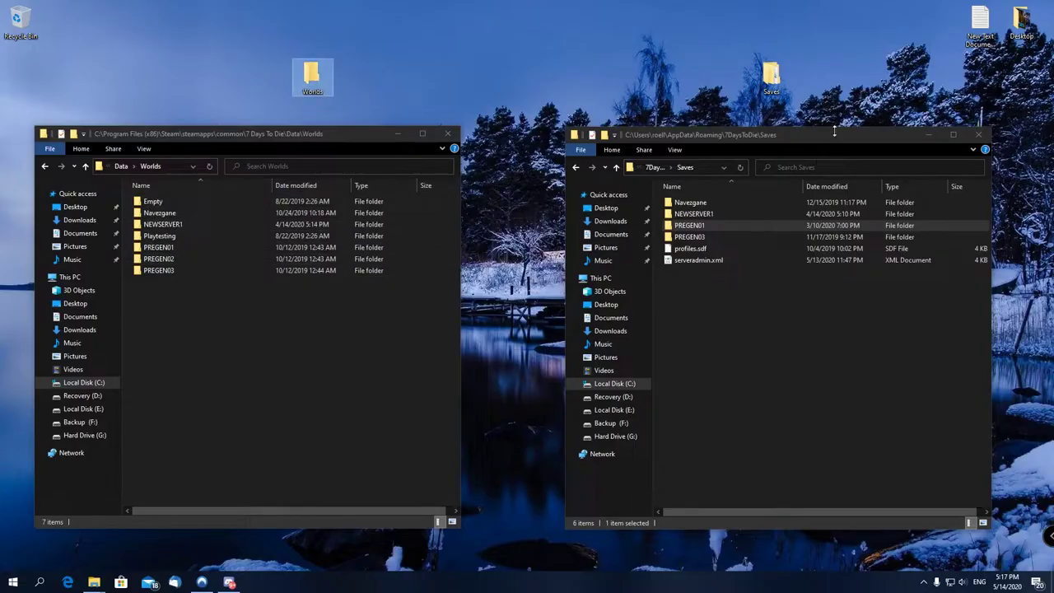
Open the desktop Saves folder to check its copied PREGEN01 folder, and close that window
double_click(770, 76)
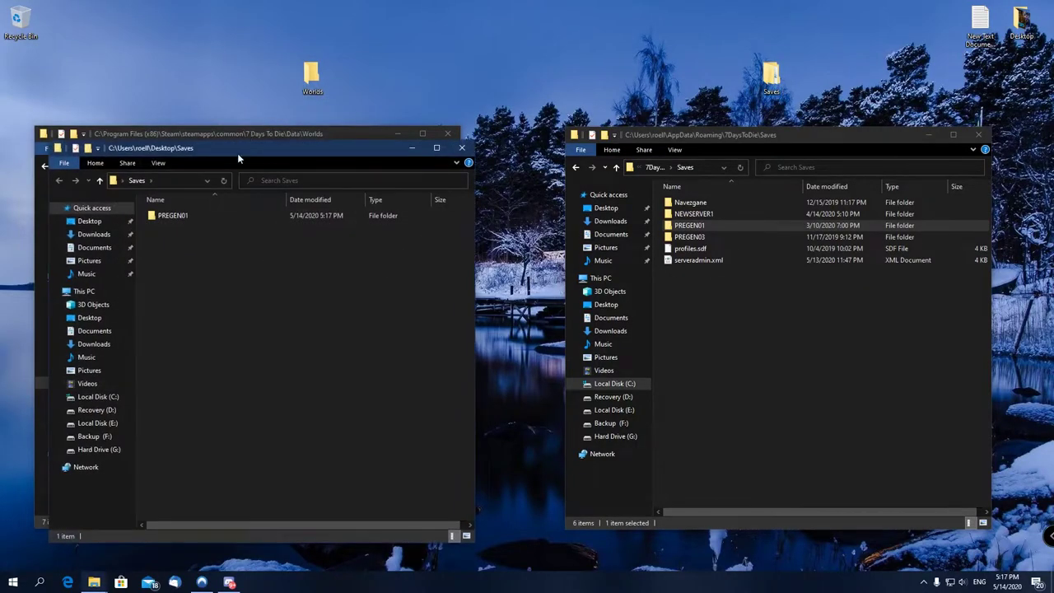
drag(237, 153, 548, 157)
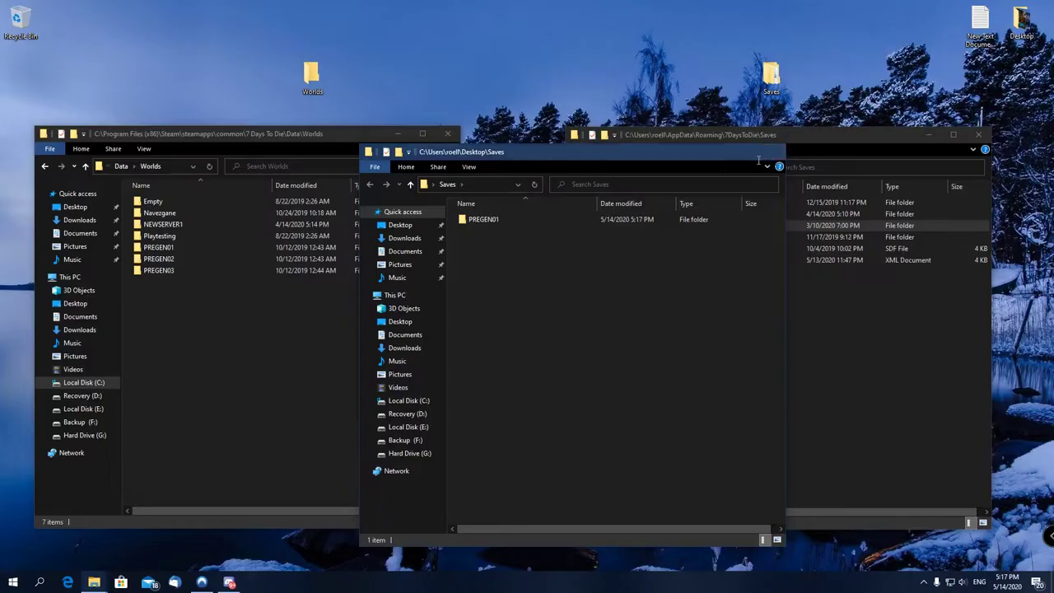
click(758, 158)
Copy the PREGEN01 folder from the game's Worlds directory into the desktop Worlds folder
right_click(189, 245)
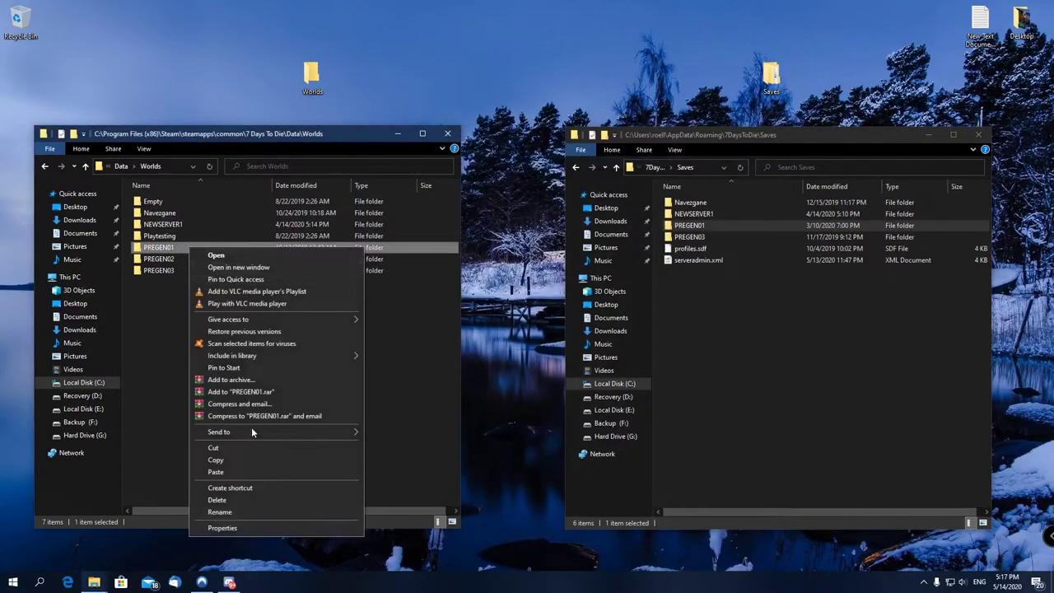
click(230, 459)
right_click(310, 85)
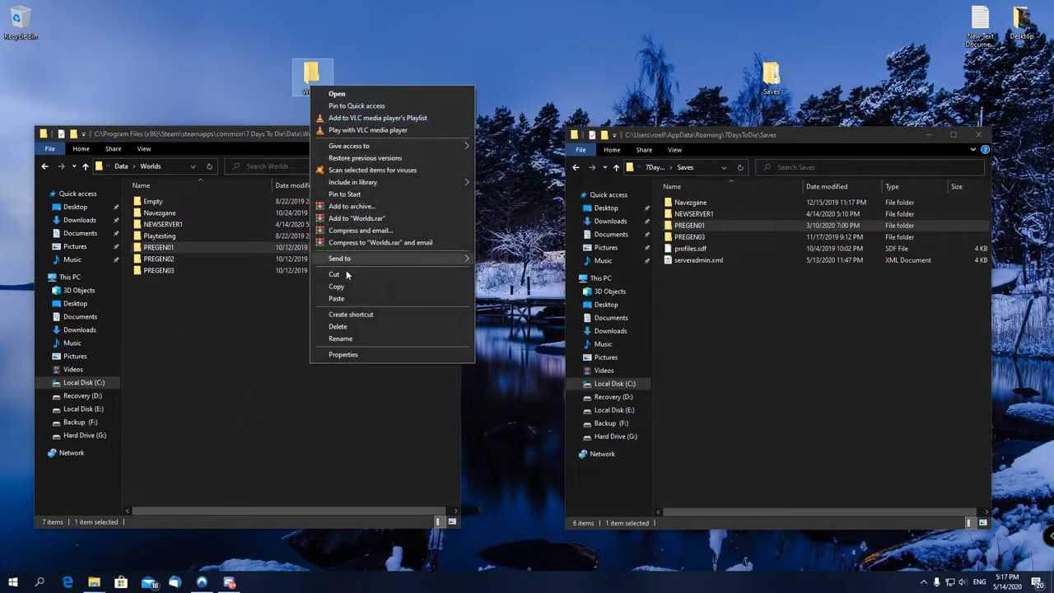
click(337, 298)
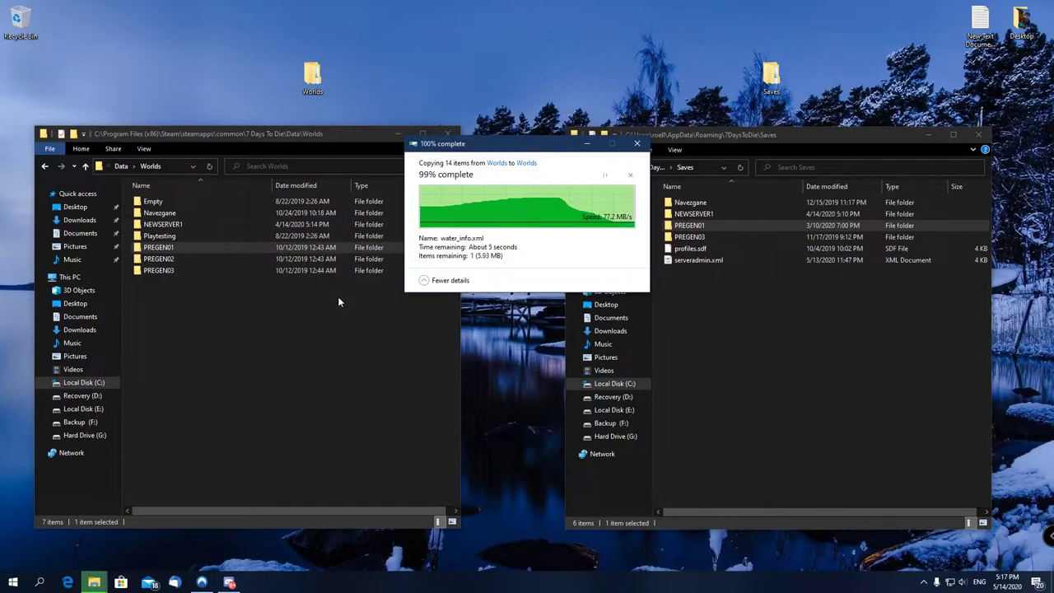
click(338, 300)
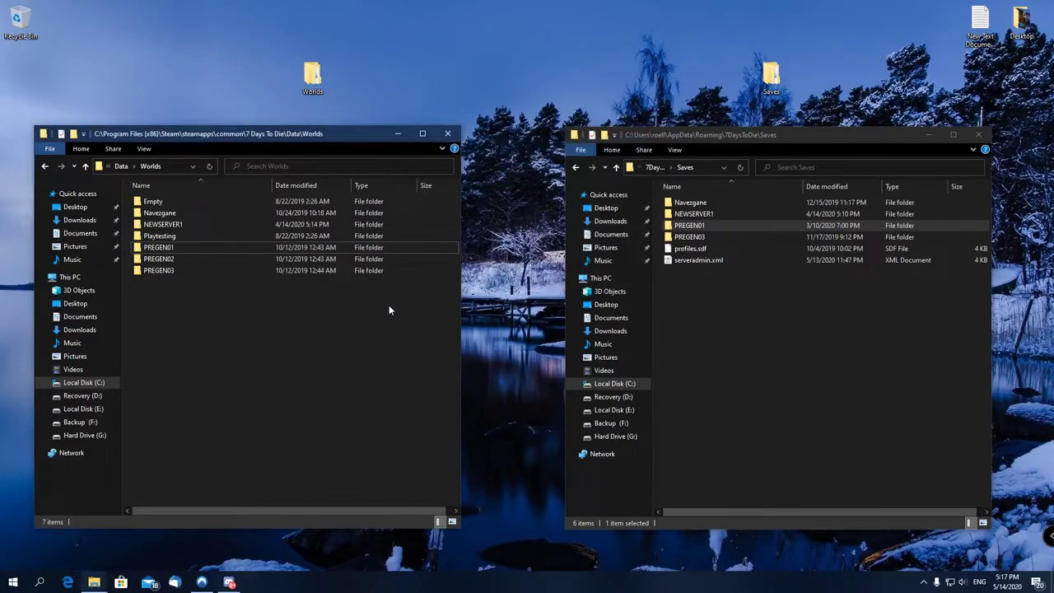
Open the properties of PREGEN01 in the game's Worlds directory to examine the world folder's size
right_click(175, 247)
click(247, 531)
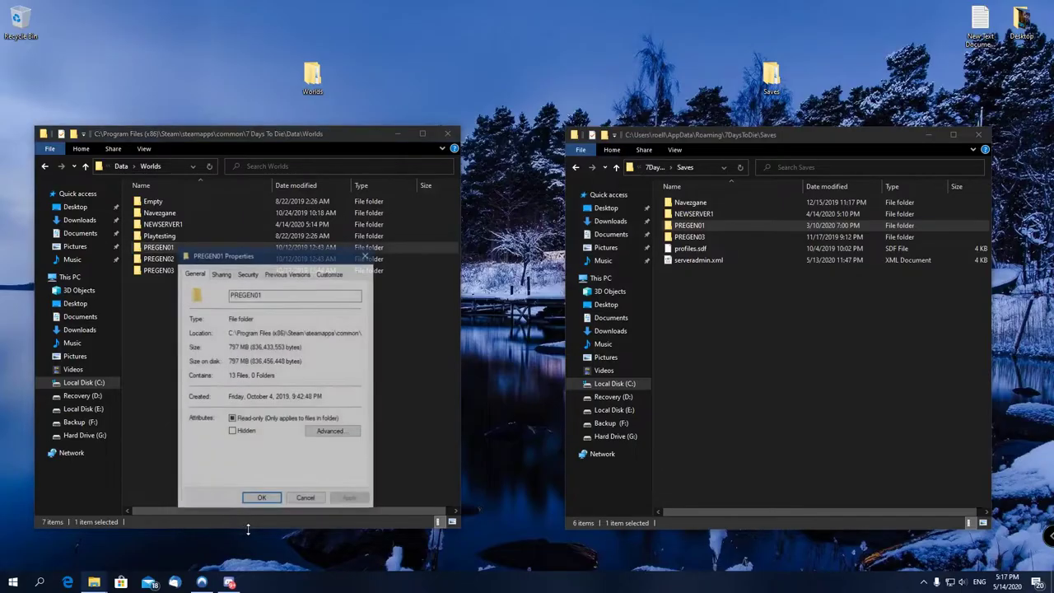
drag(253, 257, 256, 166)
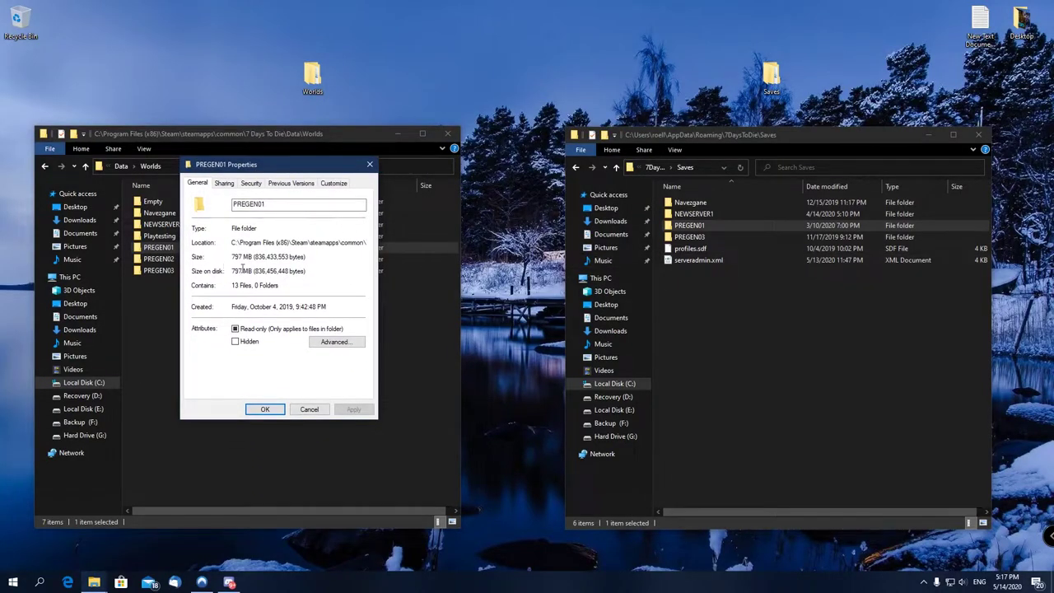
Open the properties of PREGEN01 in the game's Saves directory, compare its size with the world folder's, and close both dialogs
right_click(730, 225)
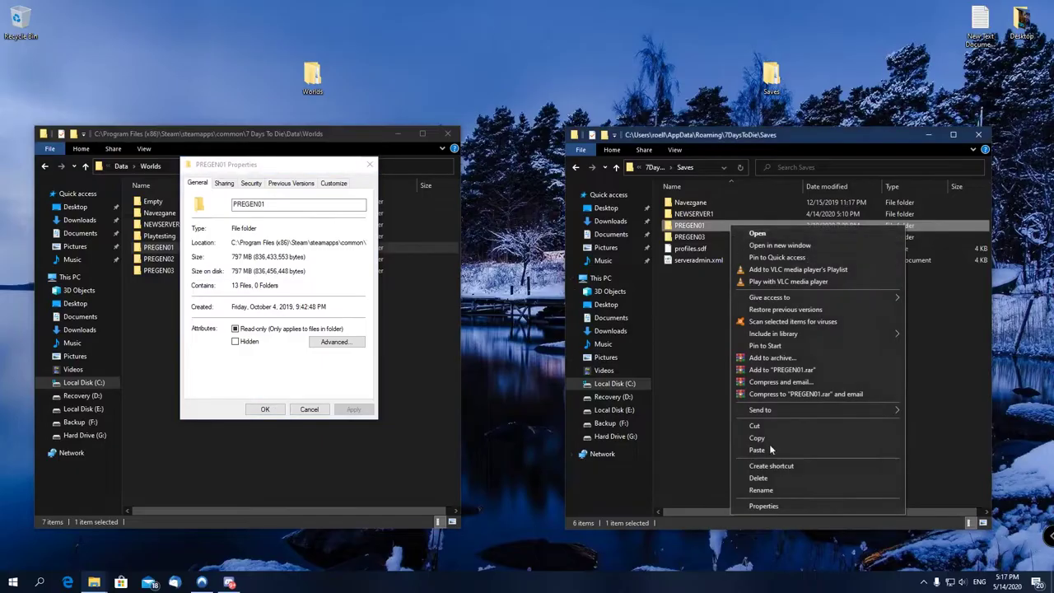
click(763, 505)
drag(806, 237, 718, 166)
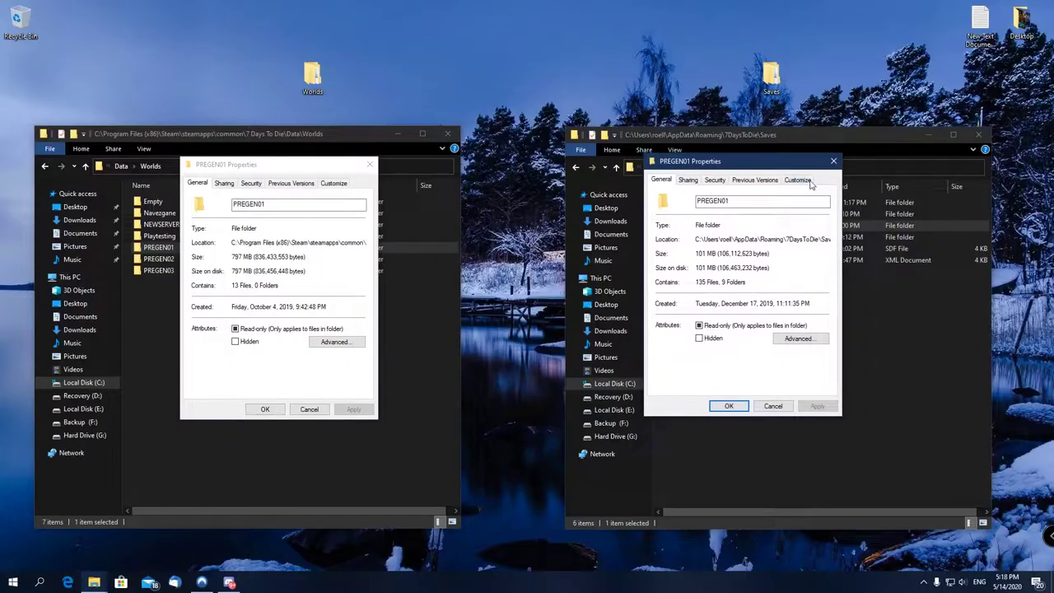
click(833, 160)
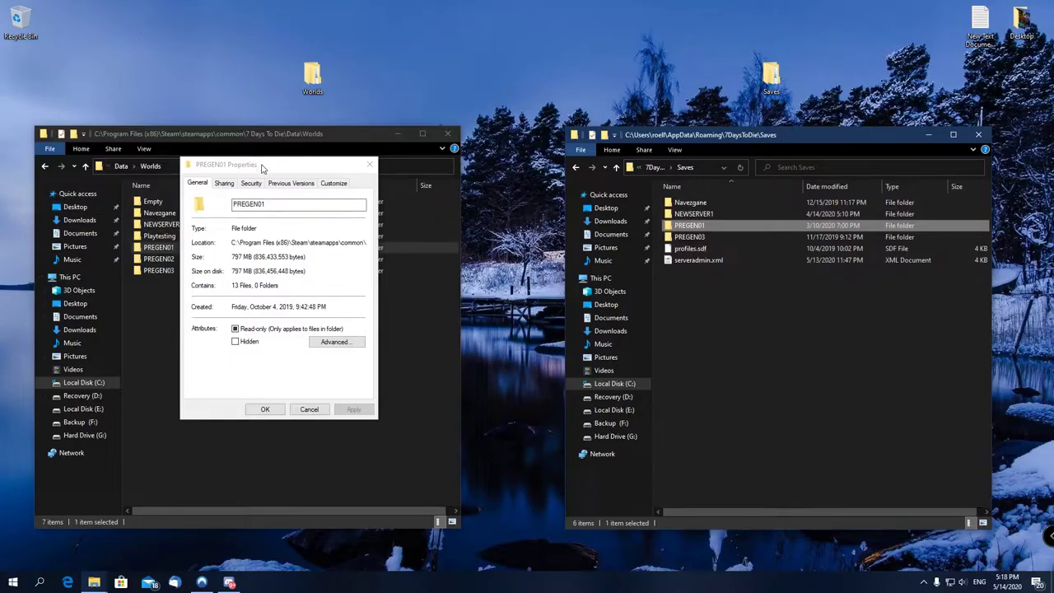
drag(257, 167, 255, 187)
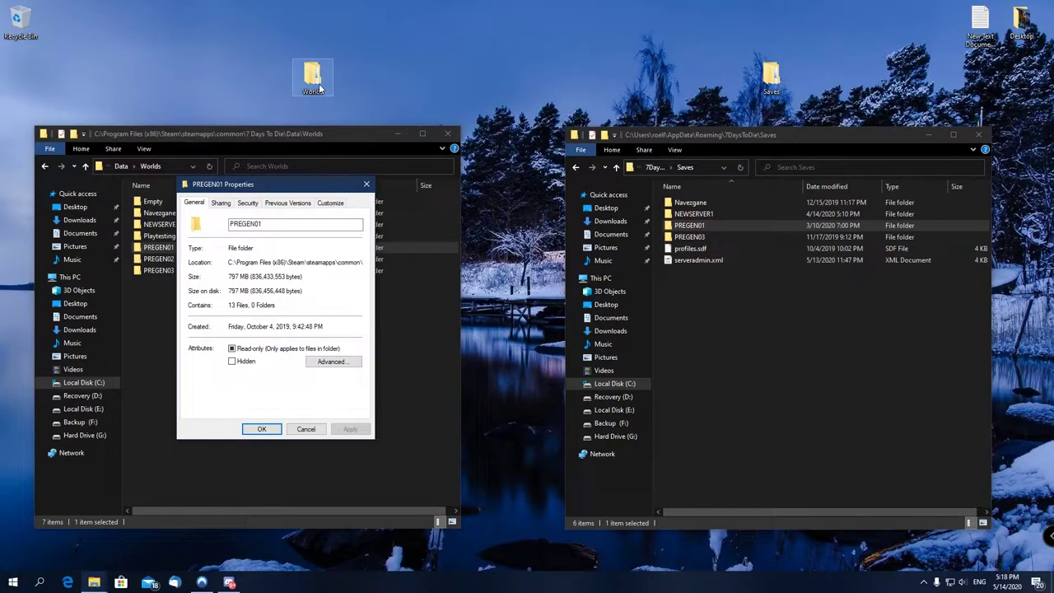
click(366, 184)
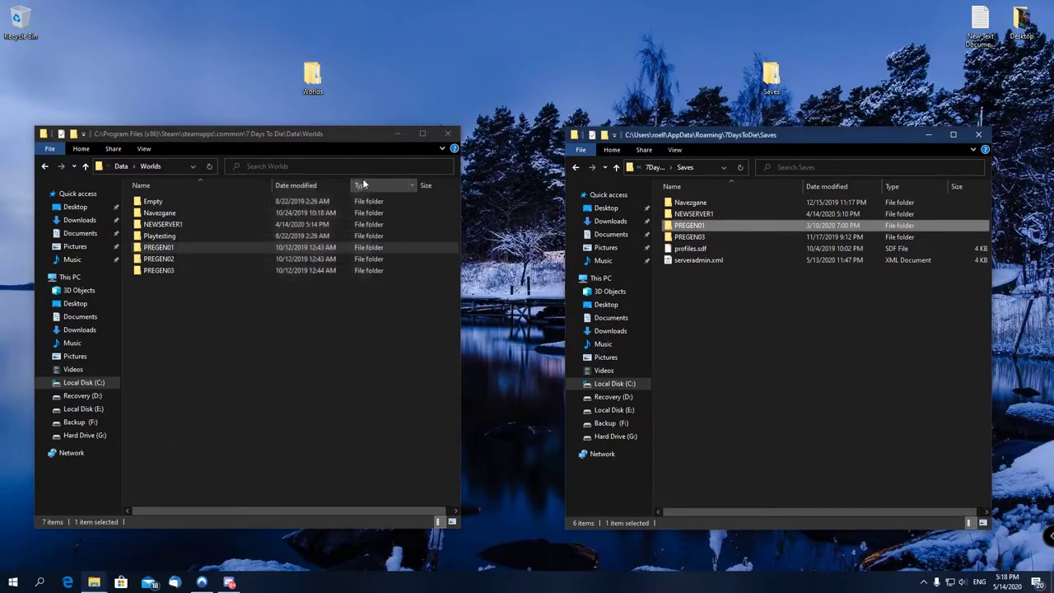
Open the desktop Worlds folder and check its copy of PREGEN01 beside the game's Worlds directory
drag(262, 137, 278, 137)
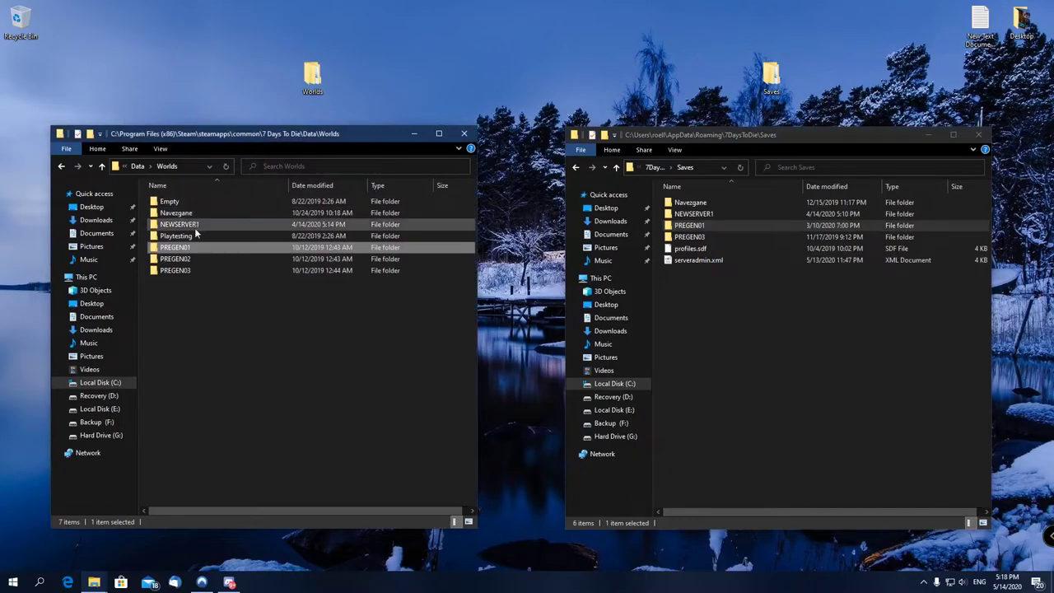
click(317, 78)
double_click(317, 78)
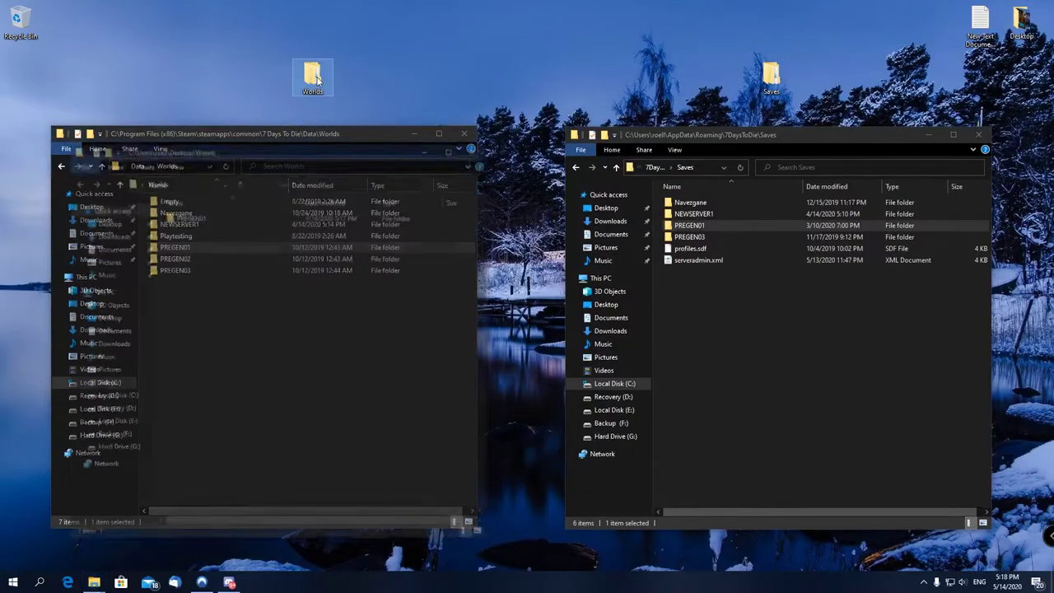
drag(191, 155, 509, 164)
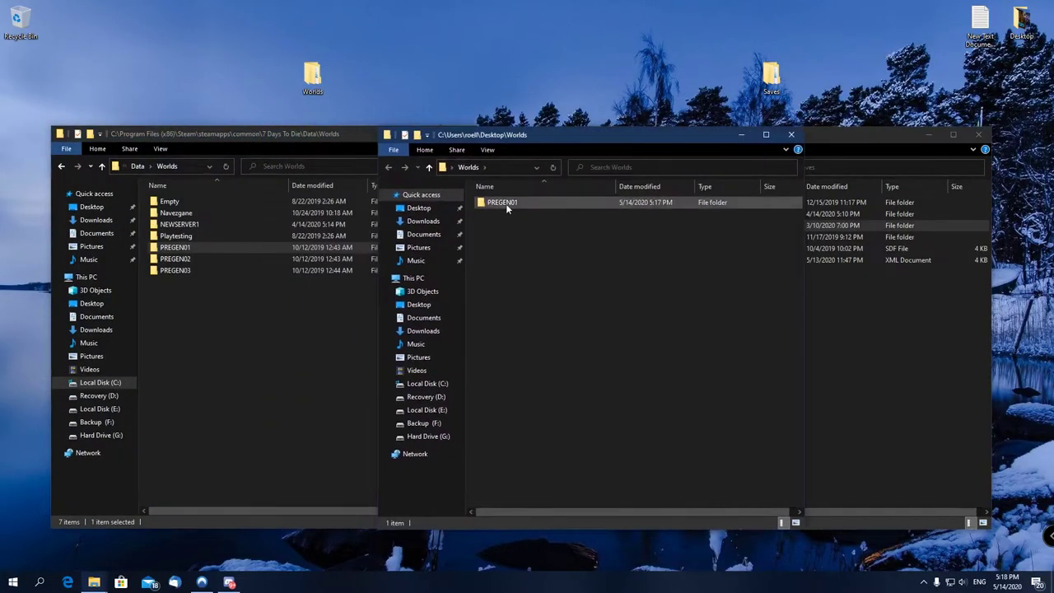
drag(506, 203, 548, 209)
Move the desktop Worlds window aside, open the desktop Saves folder to check its PREGEN01 copy, and close the Saves window
drag(605, 142, 398, 99)
double_click(770, 78)
drag(278, 169, 308, 178)
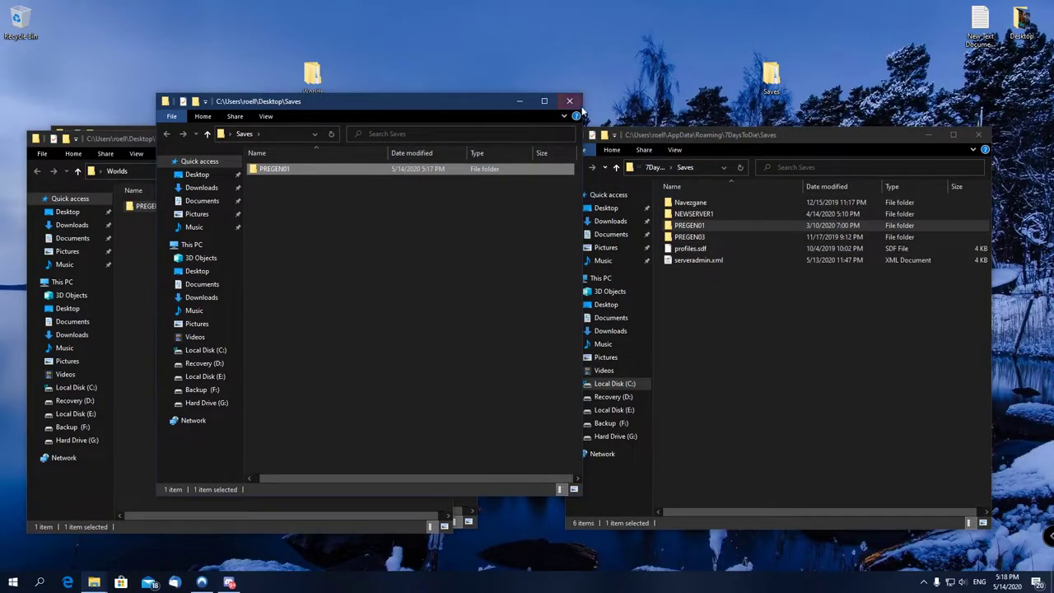
click(569, 100)
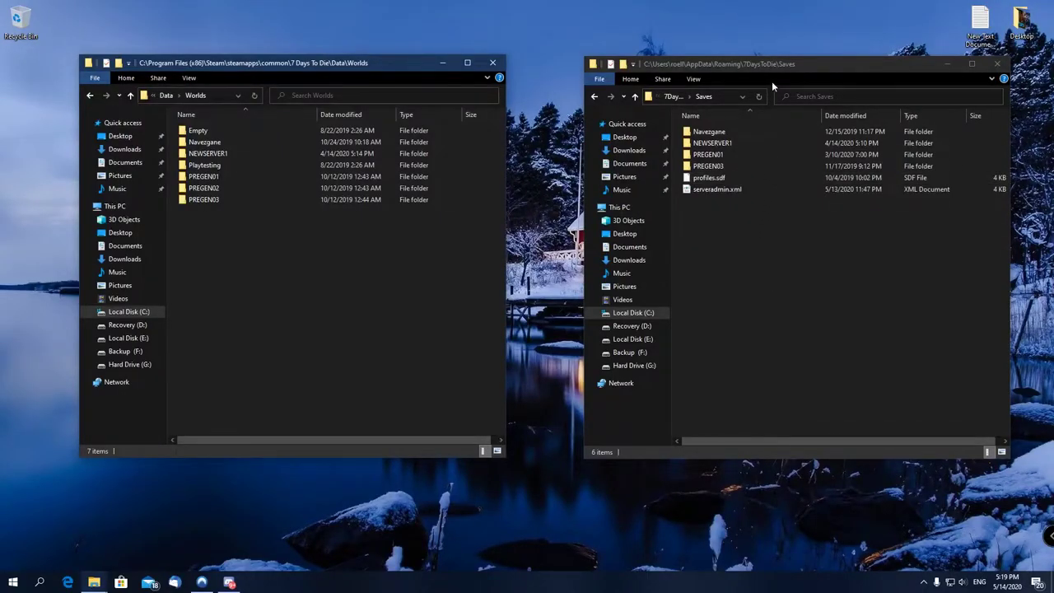
Move both game folder windows down and open NEWSERVER1 in Worlds and NEWSERVER1\Reach in Saves to view their files
drag(771, 67, 759, 119)
drag(295, 63, 330, 119)
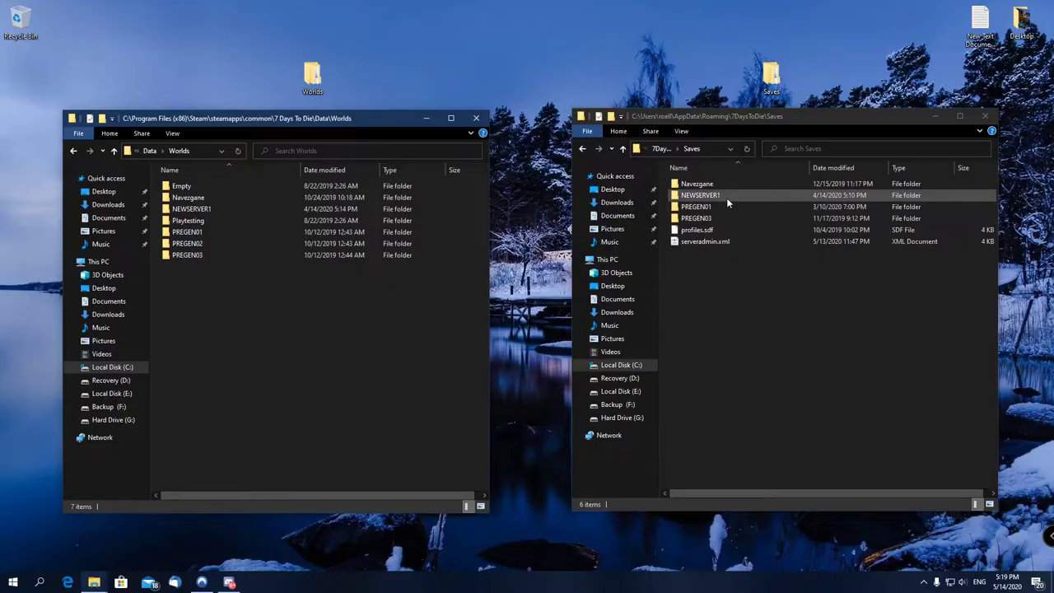
double_click(211, 209)
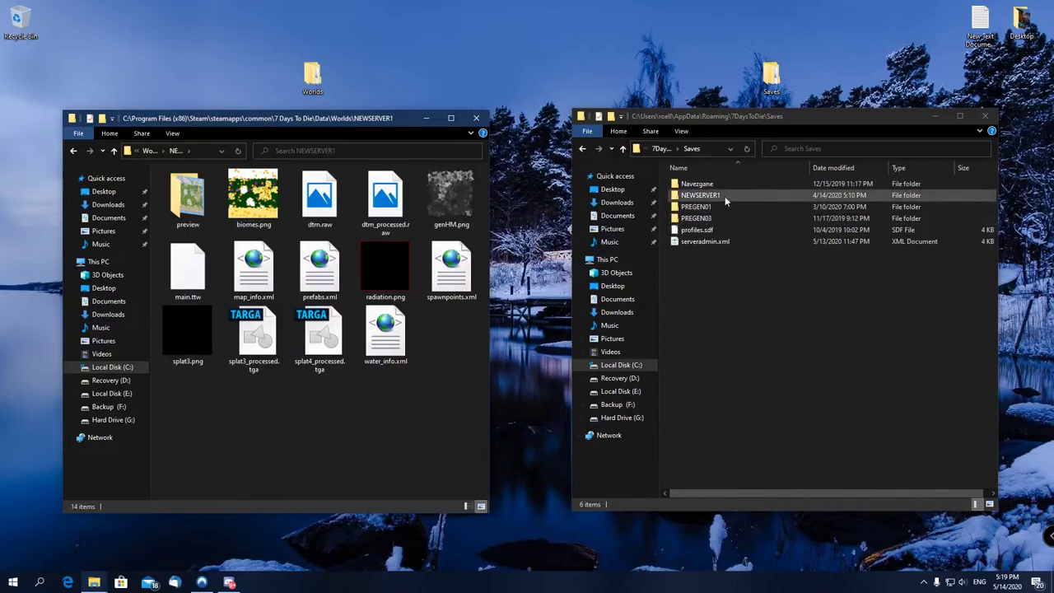
double_click(725, 196)
double_click(694, 184)
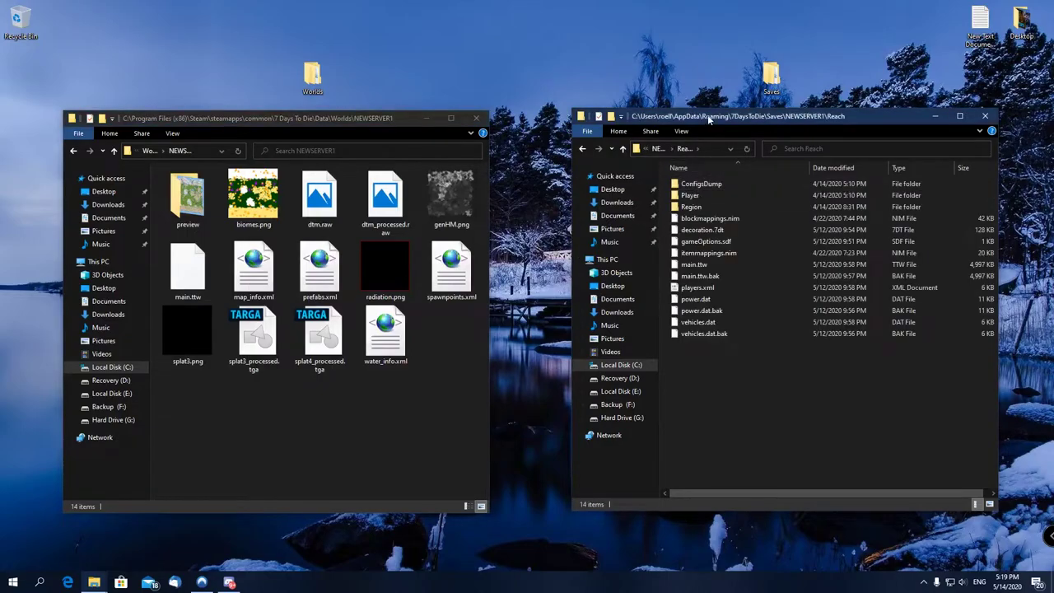
drag(709, 120, 705, 106)
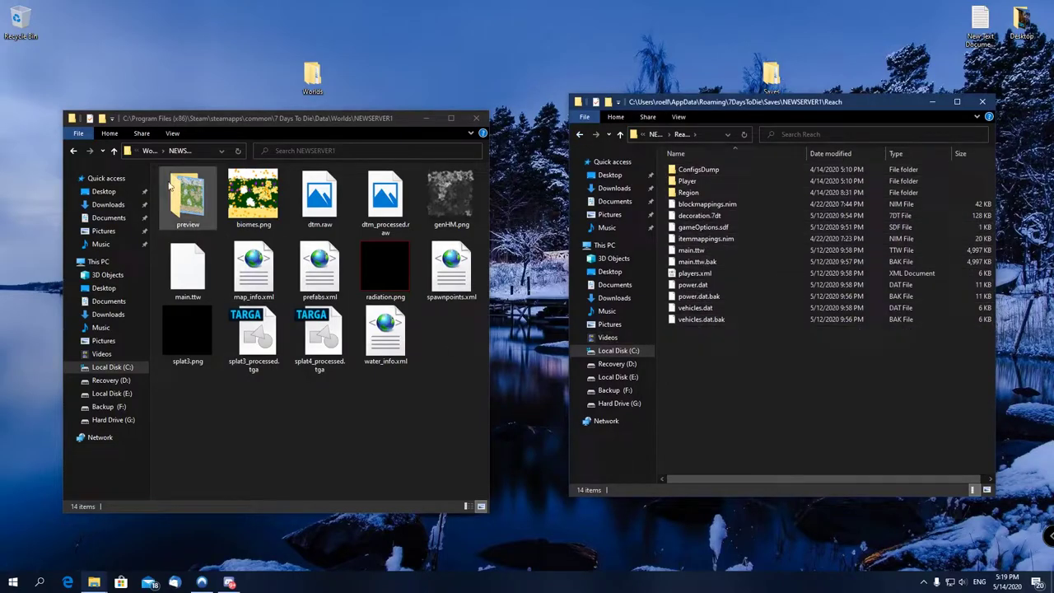
Go back from Reach to the NEWSERVER1 save folder and line up the two folder windows
click(579, 134)
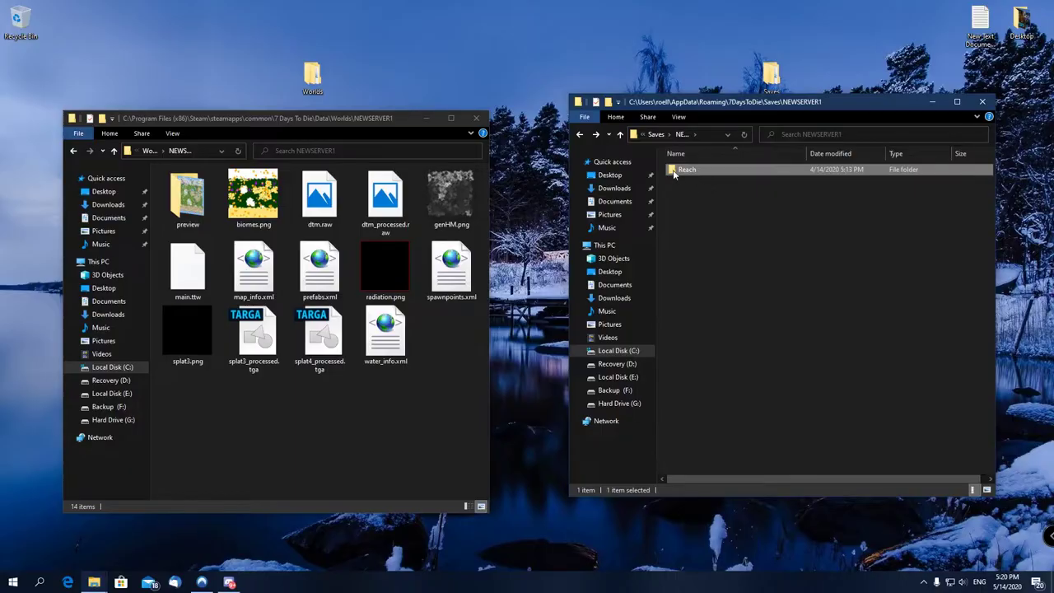
drag(366, 122, 364, 109)
drag(765, 108, 745, 114)
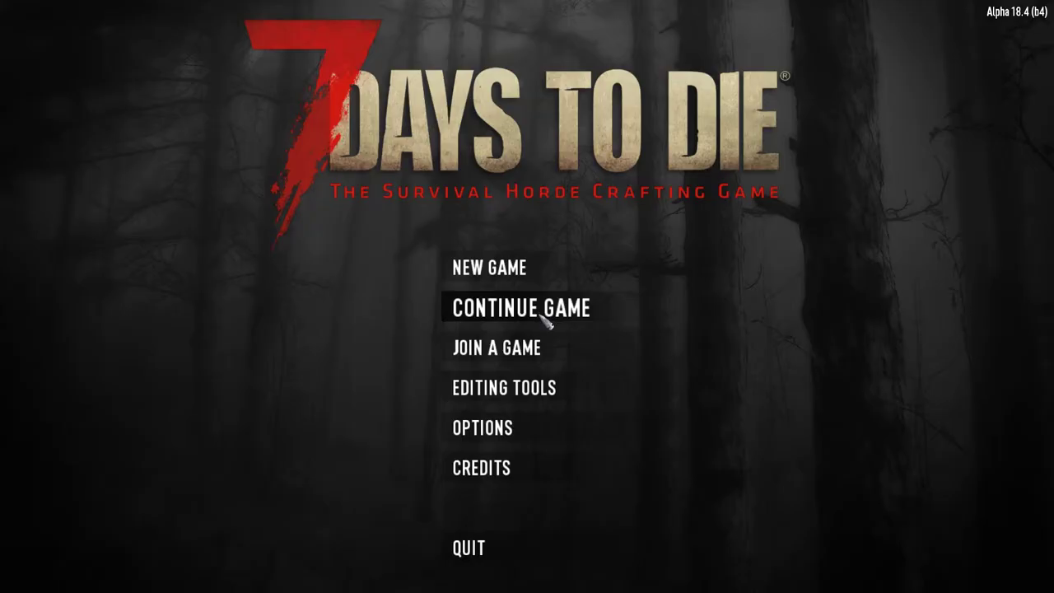
Switch to 7 Days To Die and open the list of saved games to continue
click(548, 323)
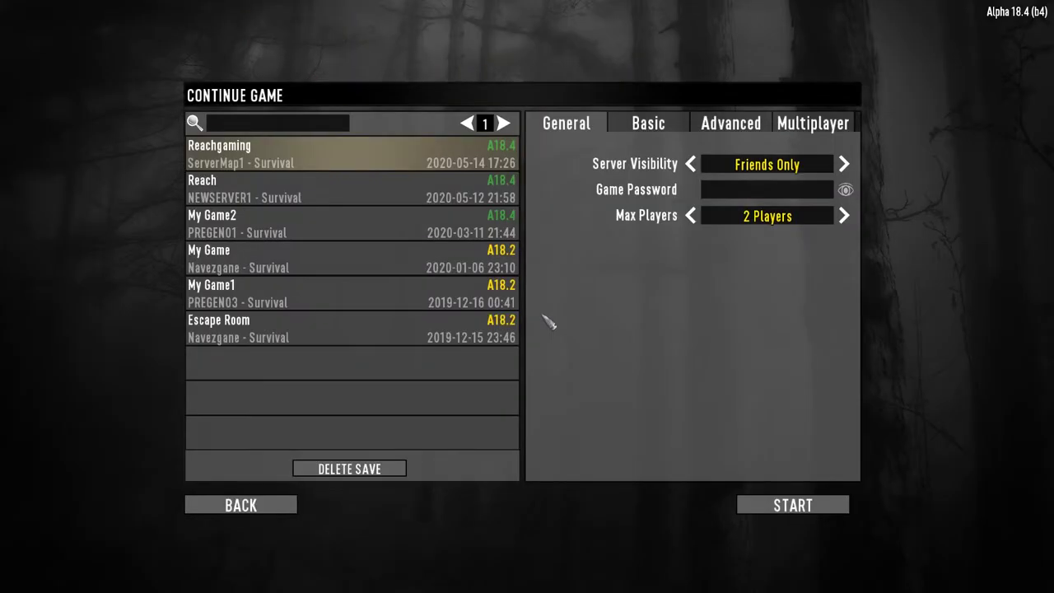